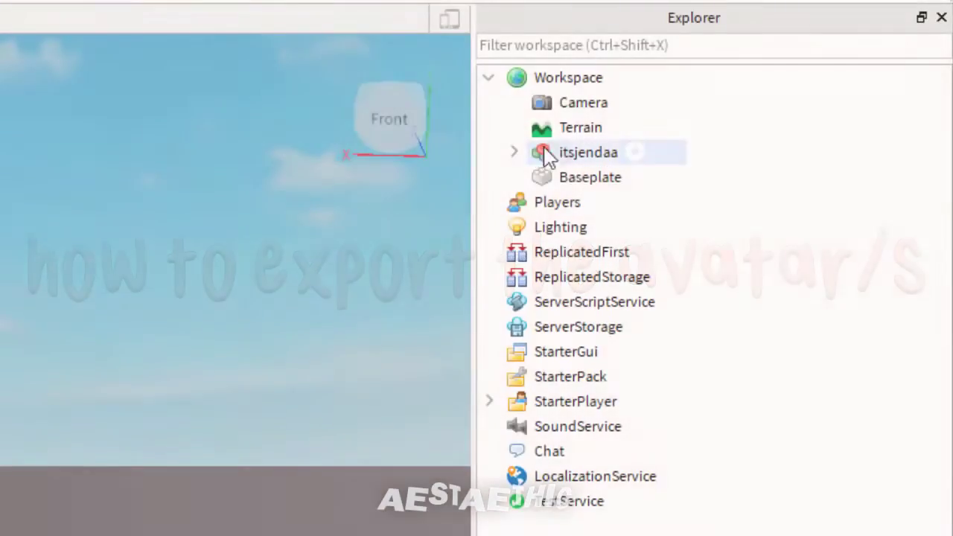
Start exporting the avatar model from the Workspace, and create and open a new folder for the export
click(555, 153)
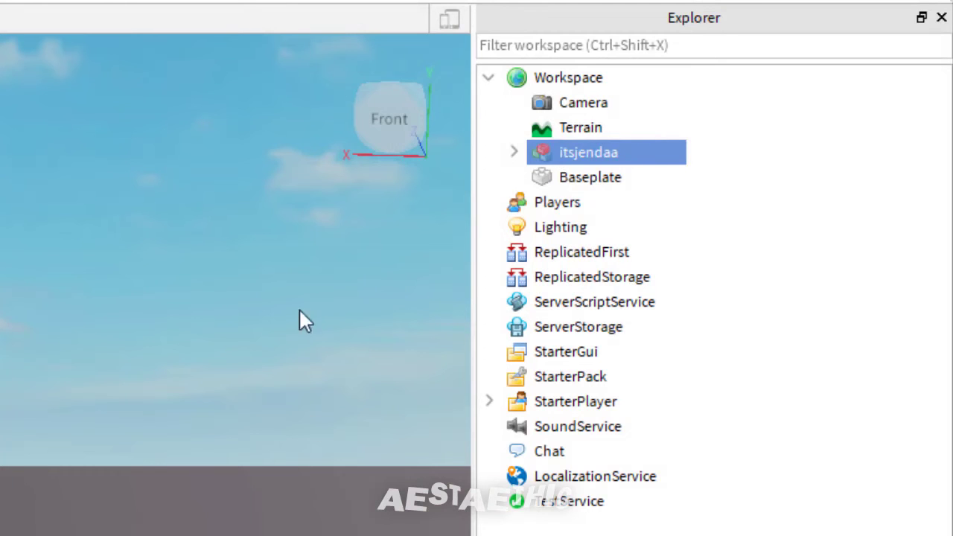
right_click(564, 146)
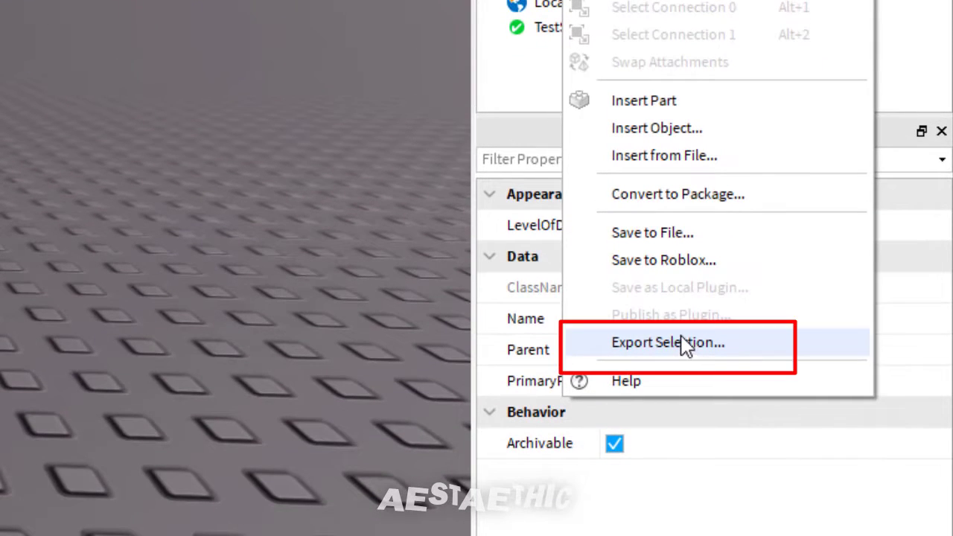
click(684, 343)
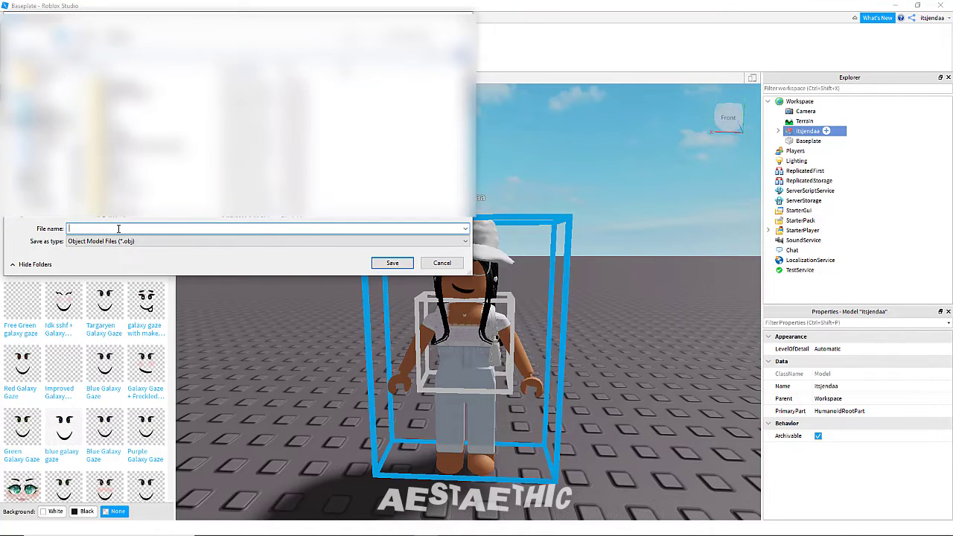
right_click(397, 111)
mouse_move(447, 236)
click(531, 237)
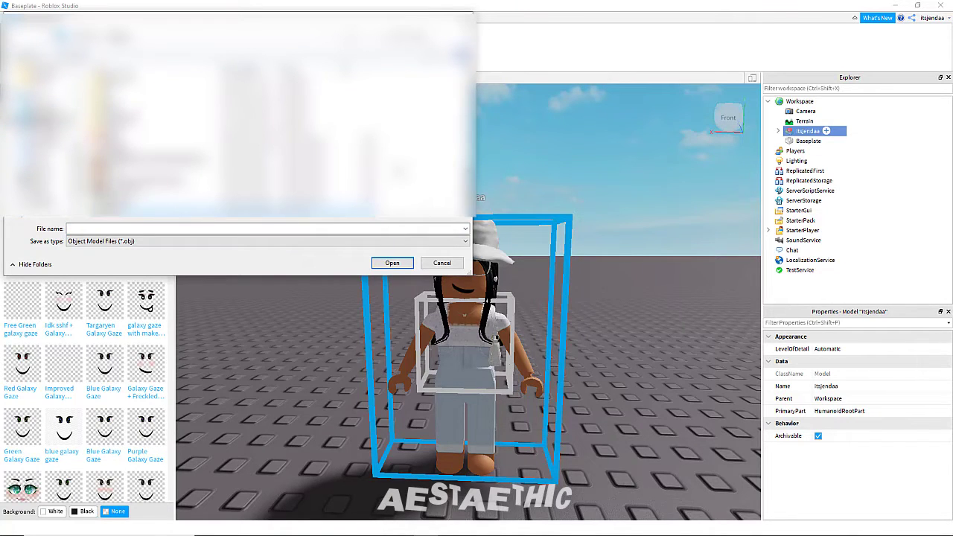
double_click(307, 215)
Save the avatar export as an Object Model (.obj) file named jenda
right_click(242, 142)
click(155, 228)
text(jenda)
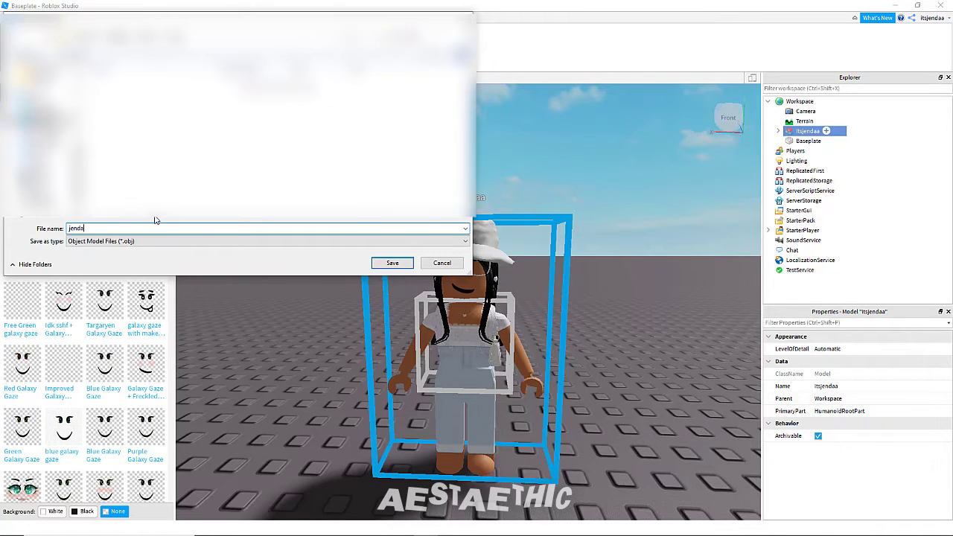
click(376, 264)
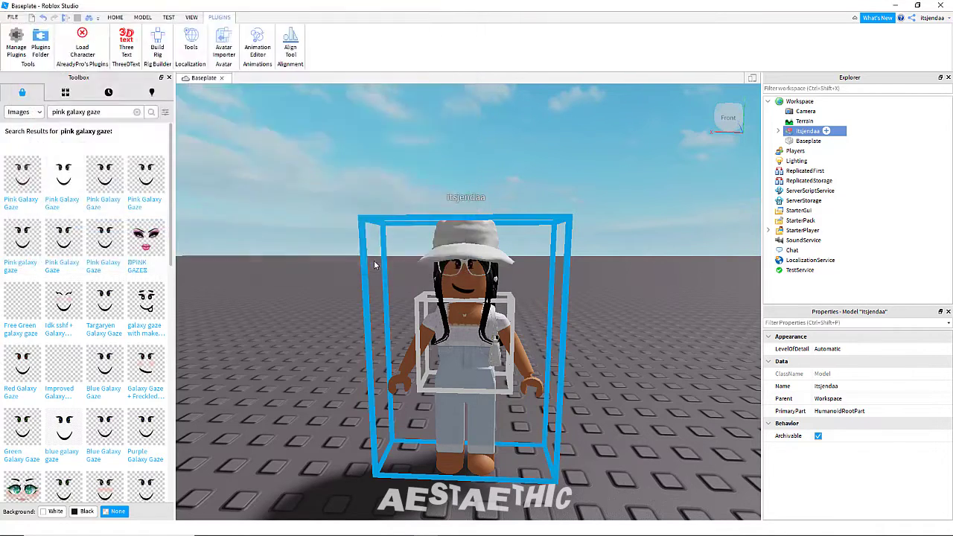
scroll(549, 273, down, 2)
scroll(549, 270, up, 4)
right_drag(549, 269, 550, 269)
scroll(549, 269, down, 4)
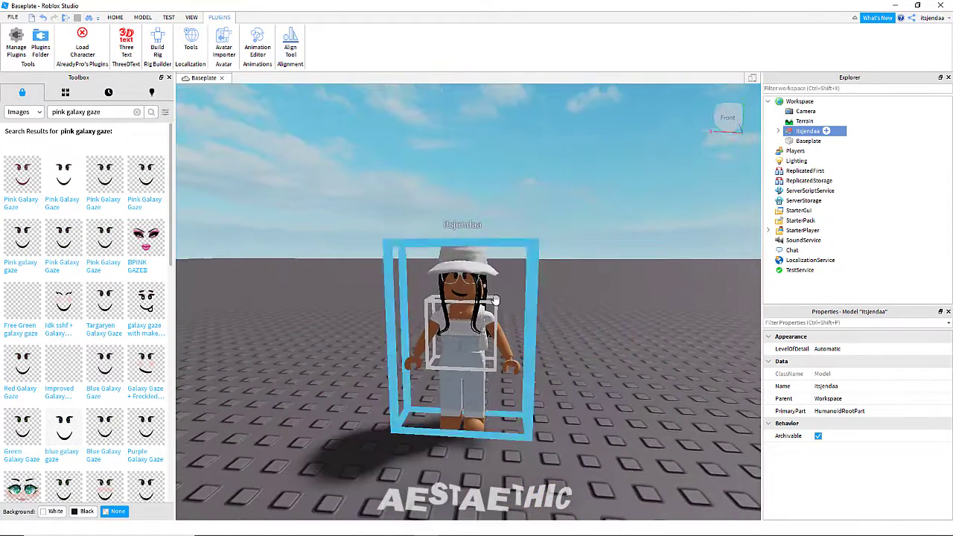
click(496, 300)
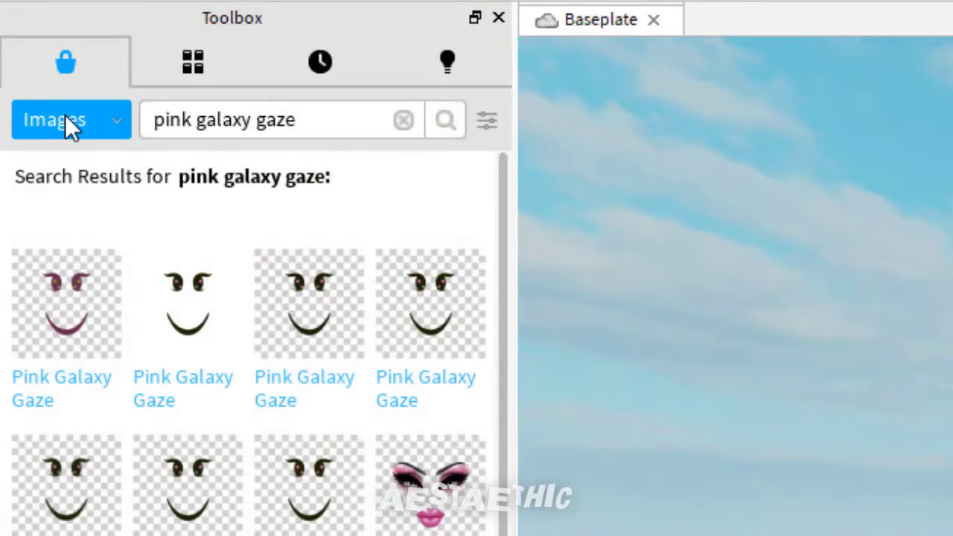
Switch the Toolbox to Models and filter the results to the creator Fairyjhull
click(64, 119)
click(76, 147)
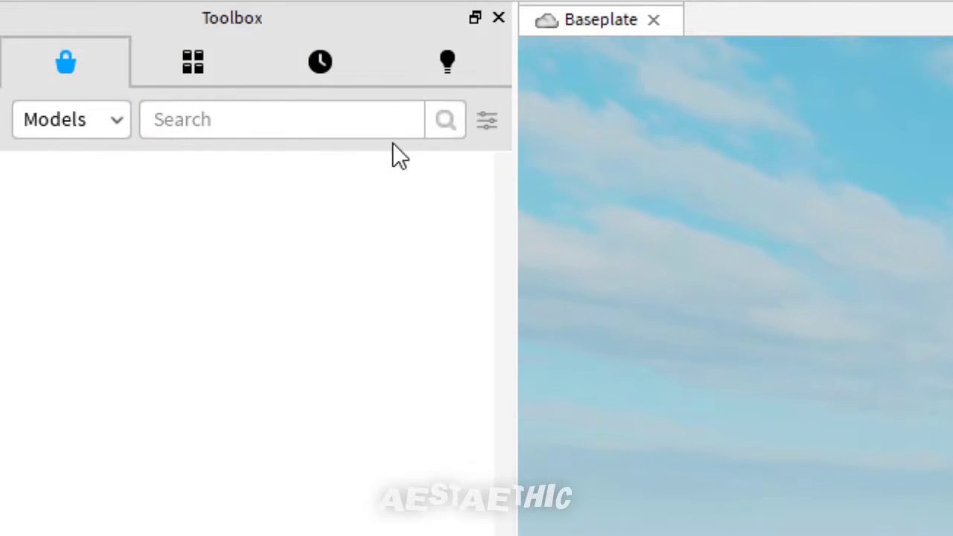
click(487, 122)
text(fa)
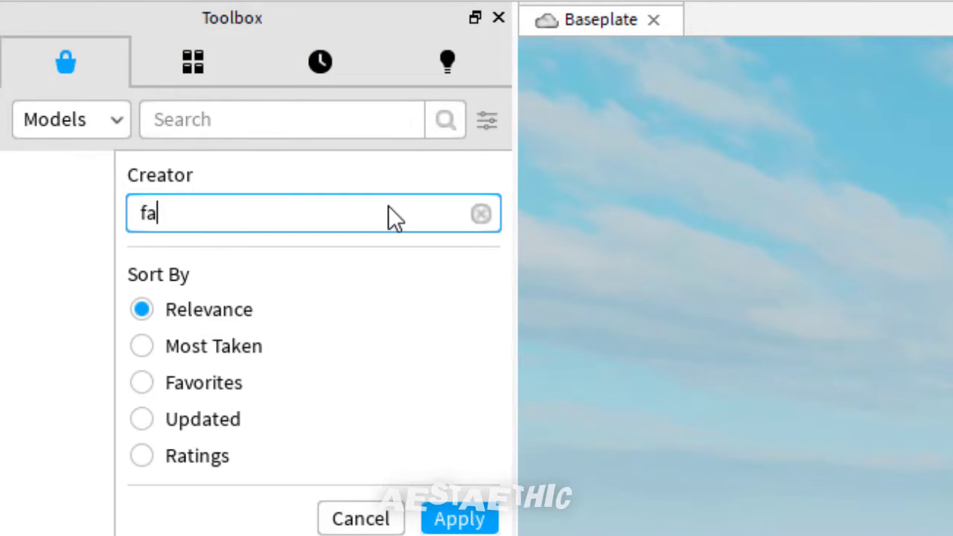
text(iryjhull)
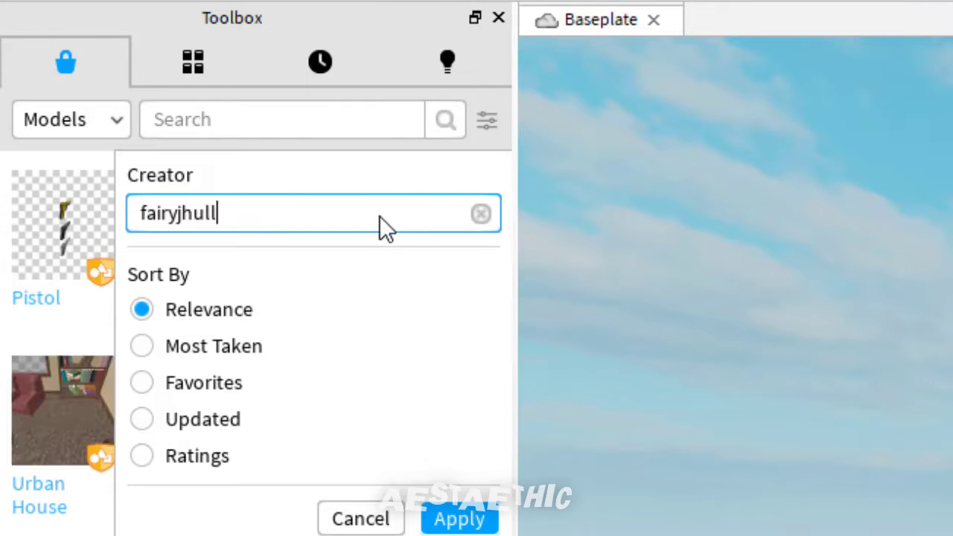
click(345, 252)
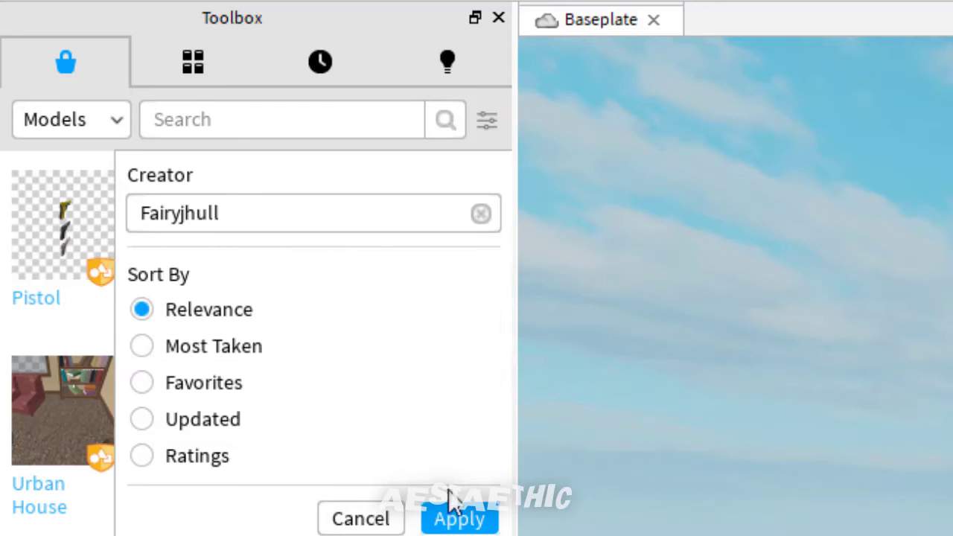
click(452, 521)
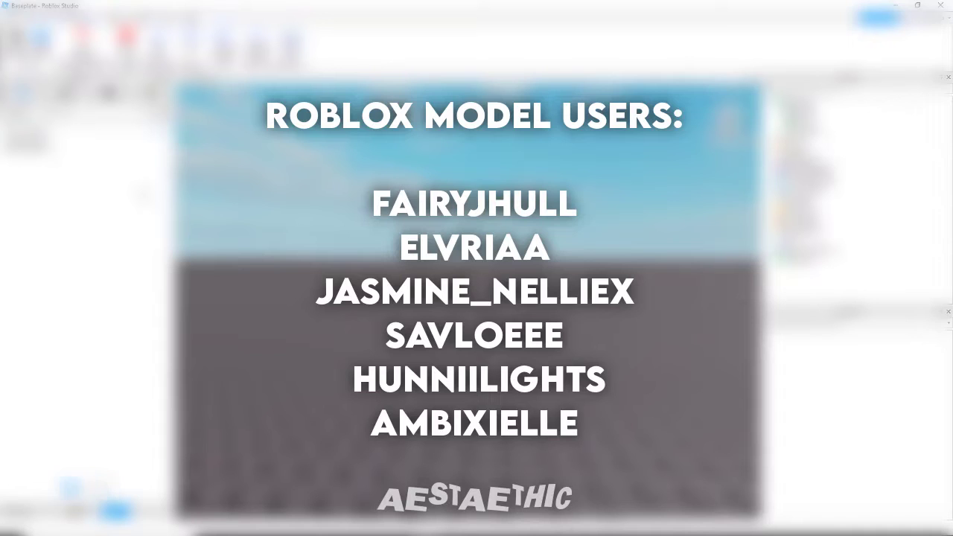
click(163, 114)
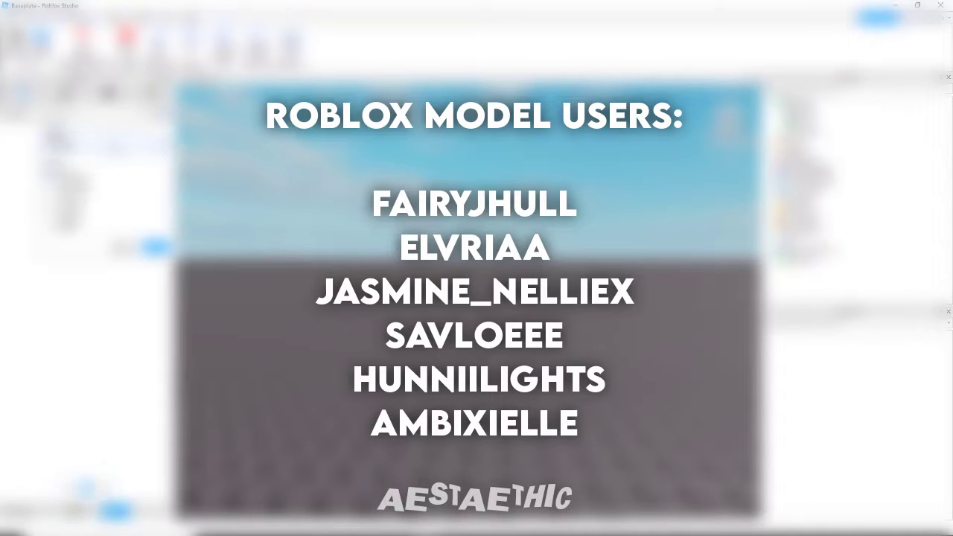
click(157, 248)
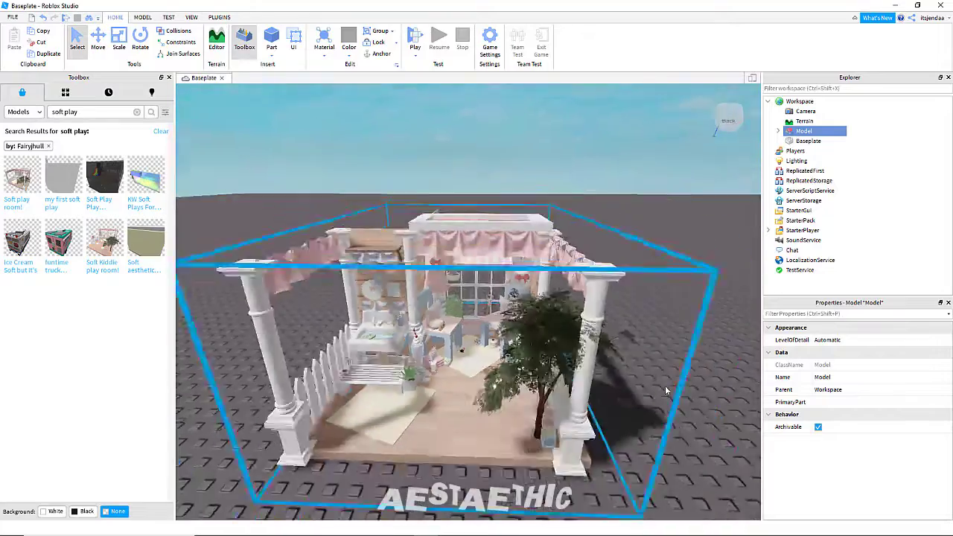
Inspect the inserted soft play room model from outside and inside, including its furniture, curtains and tree
scroll(665, 386, up, 8)
right_drag(666, 386, 665, 385)
scroll(664, 383, down, 6)
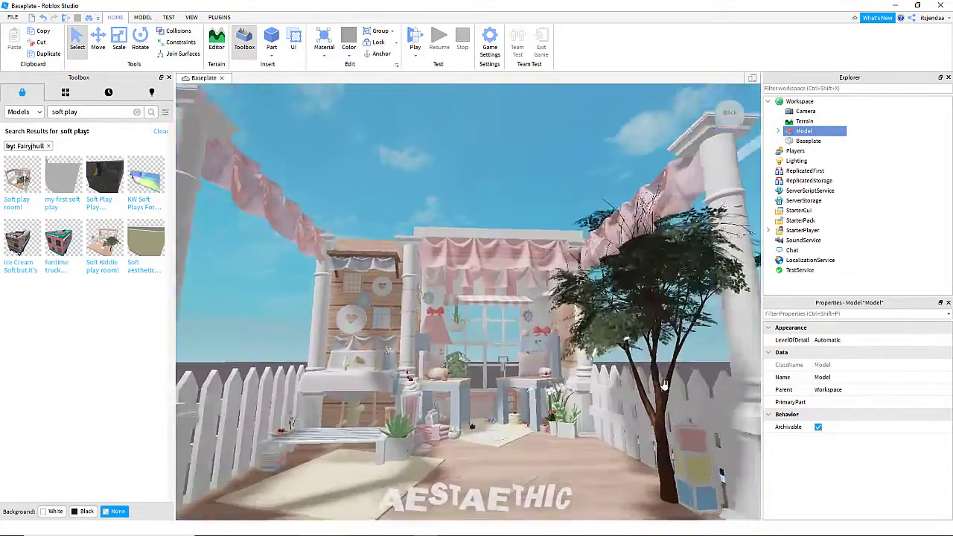
scroll(665, 386, up, 5)
scroll(665, 385, down, 10)
scroll(665, 385, up, 6)
scroll(666, 384, up, 3)
scroll(665, 384, down, 6)
scroll(666, 384, up, 4)
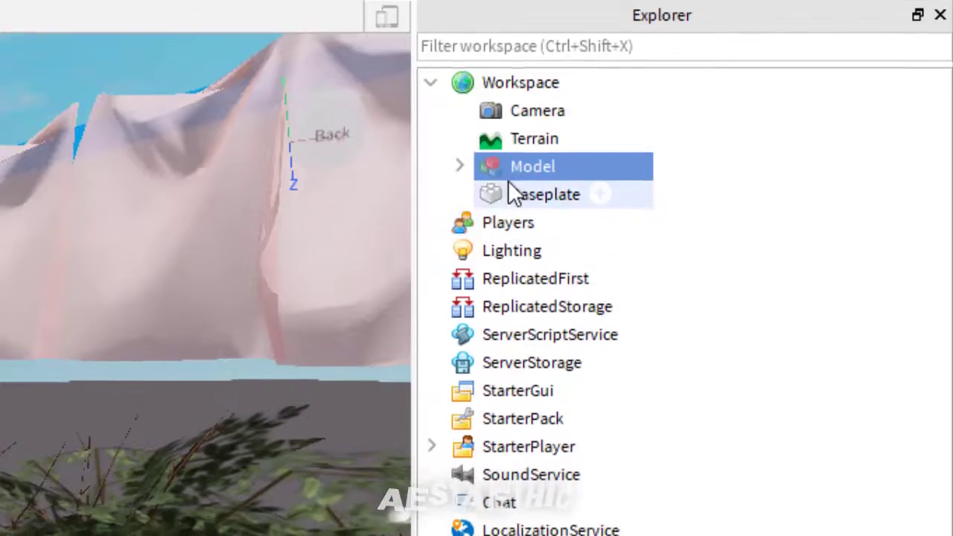
Start exporting the soft play room Model selected in the Workspace
right_click(511, 171)
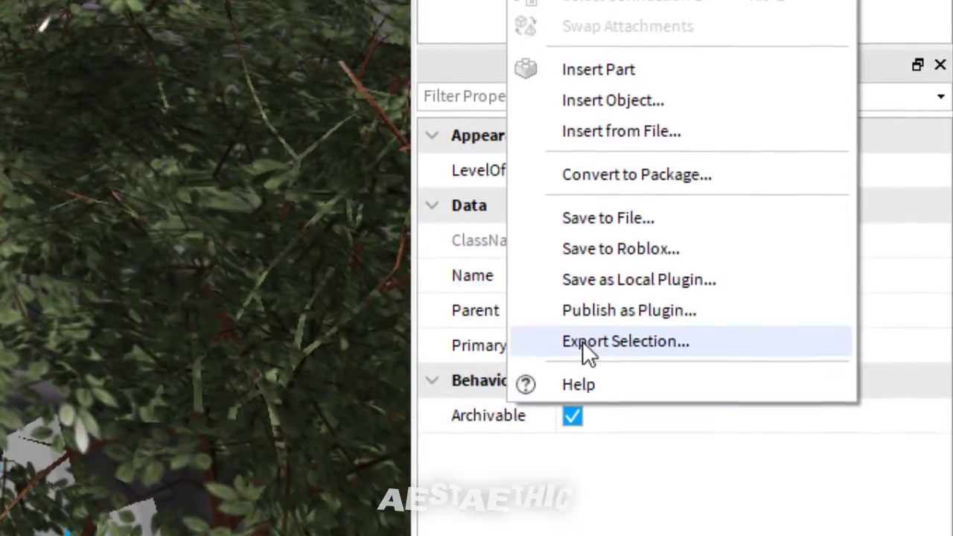
click(588, 344)
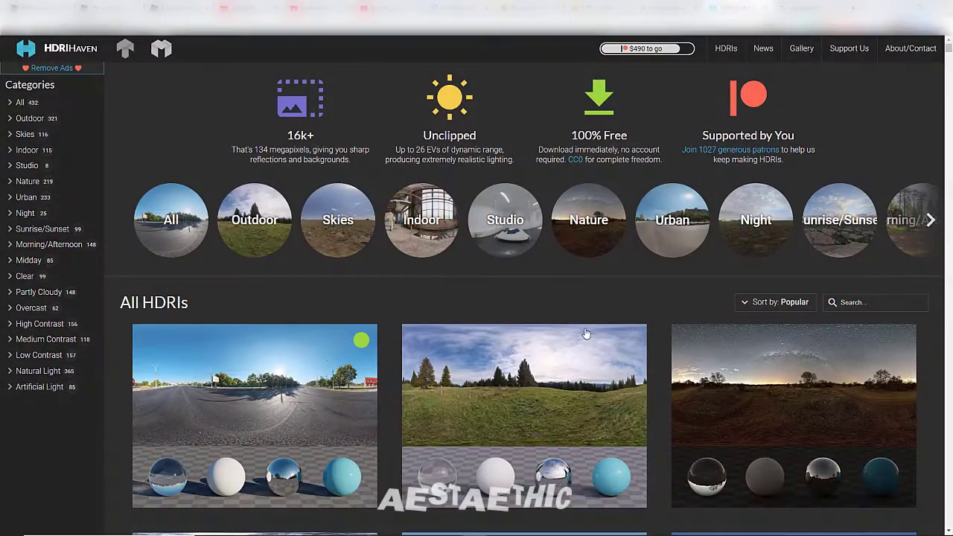
Browse the popular HDRI environments on HDRI Haven for a suitable scene background
scroll(516, 305, down, 2)
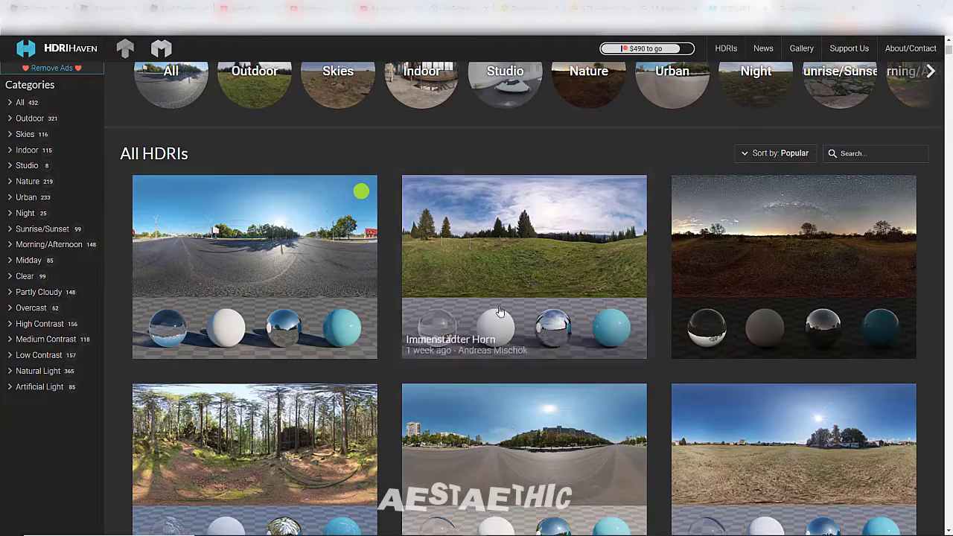
scroll(520, 298, up, 2)
scroll(521, 302, down, 3)
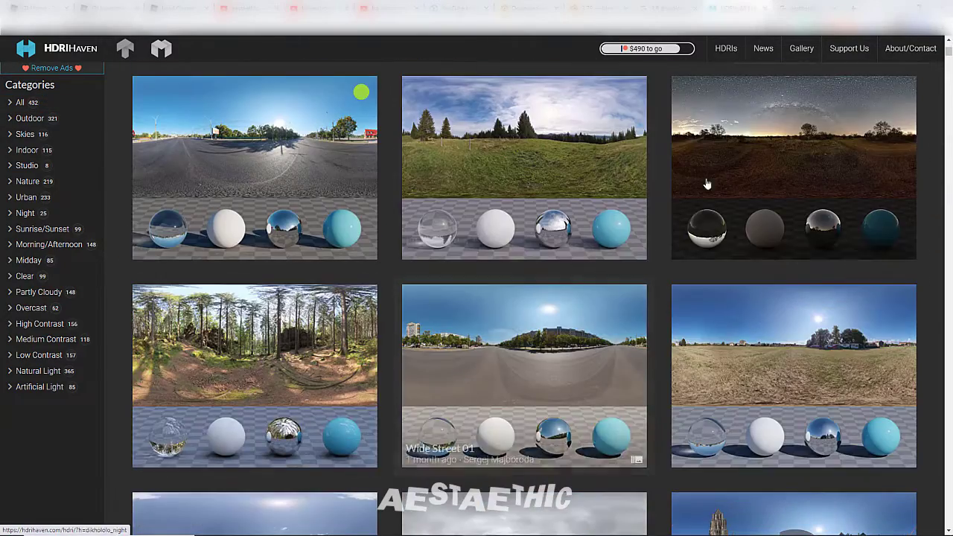
scroll(581, 372, up, 3)
scroll(572, 397, down, 3)
scroll(572, 396, up, 3)
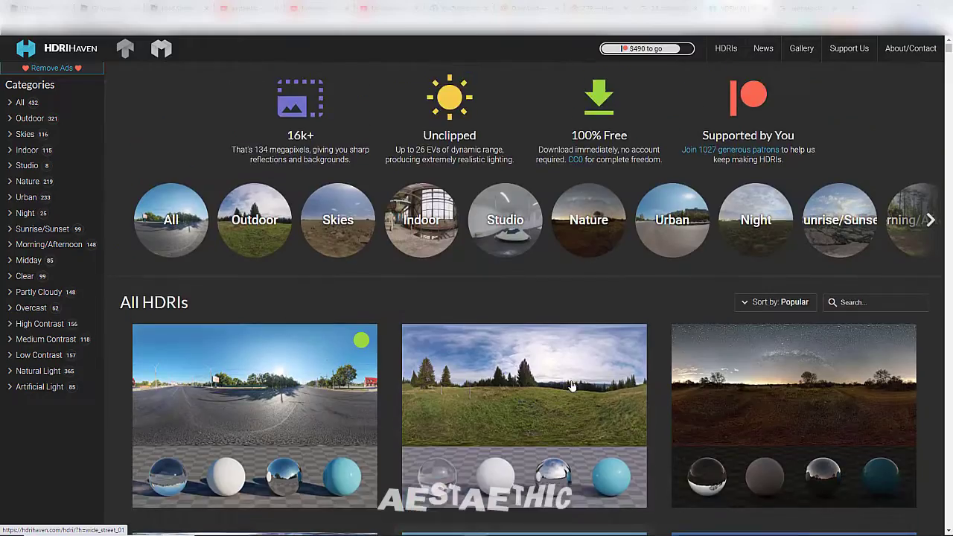
scroll(572, 384, down, 2)
scroll(572, 380, down, 4)
Switch to the aesthetic cloud image search and preview a pale and a dark pink cloud background
click(805, 7)
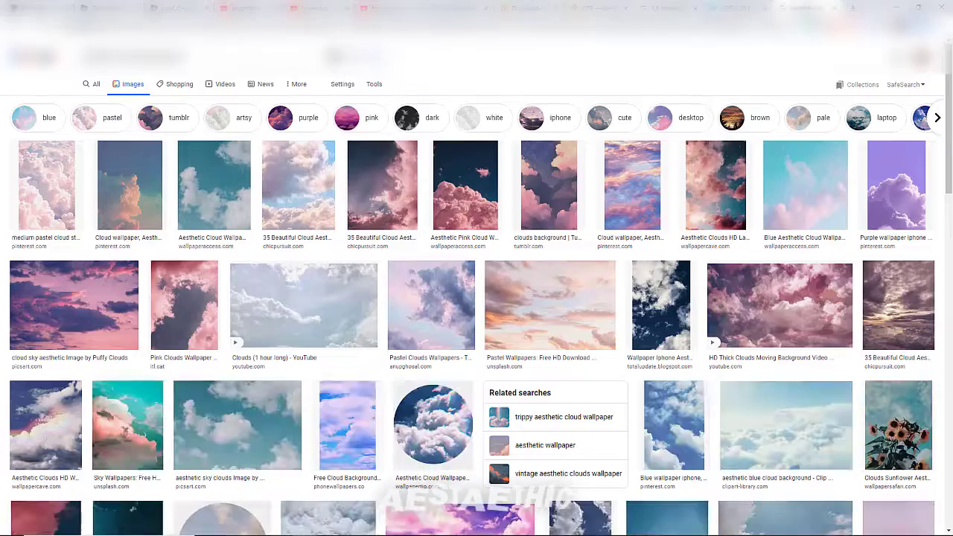
scroll(790, 414, down, 3)
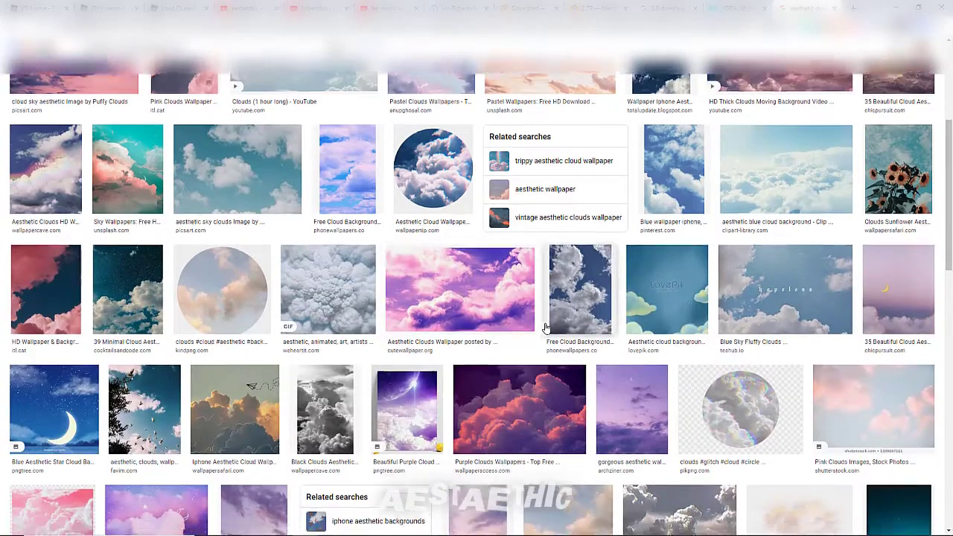
scroll(544, 329, down, 2)
click(532, 330)
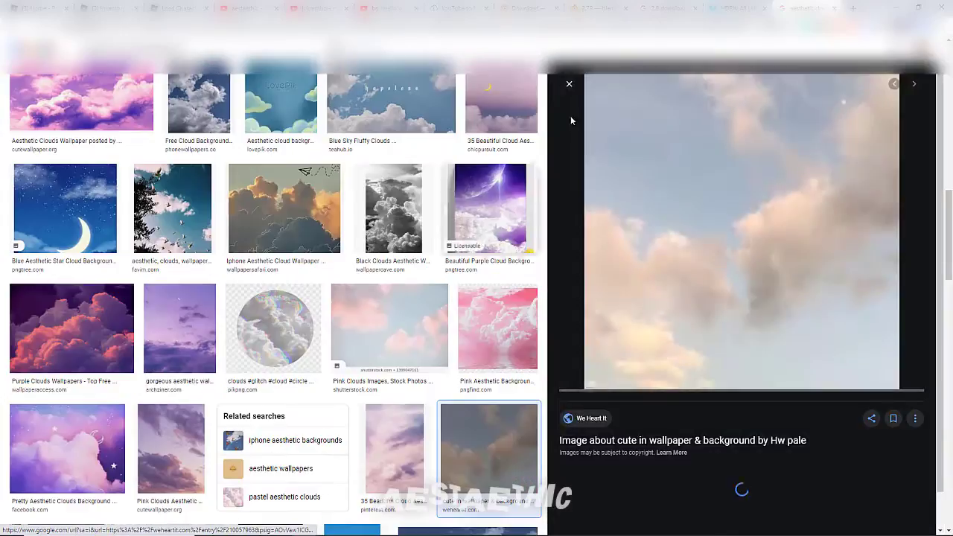
click(569, 85)
scroll(524, 383, up, 3)
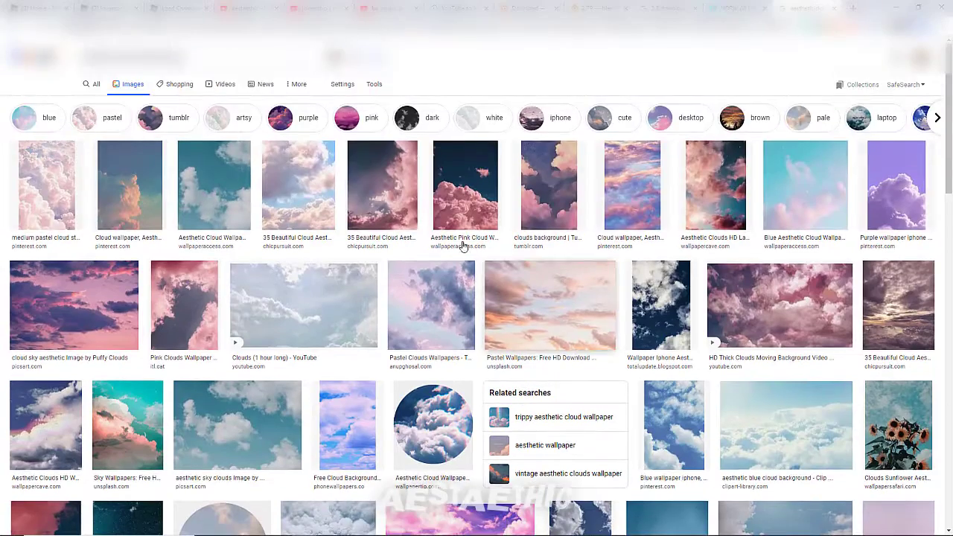
click(368, 181)
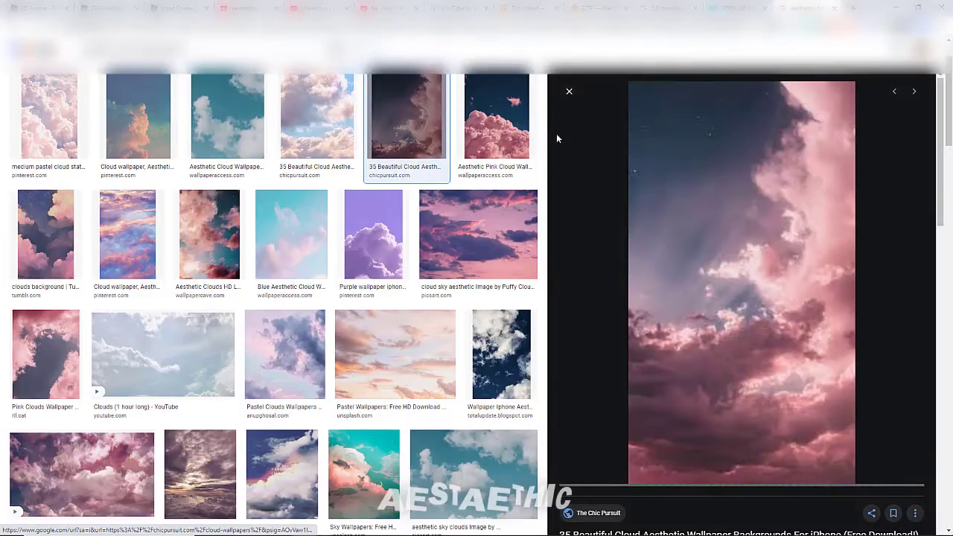
click(570, 93)
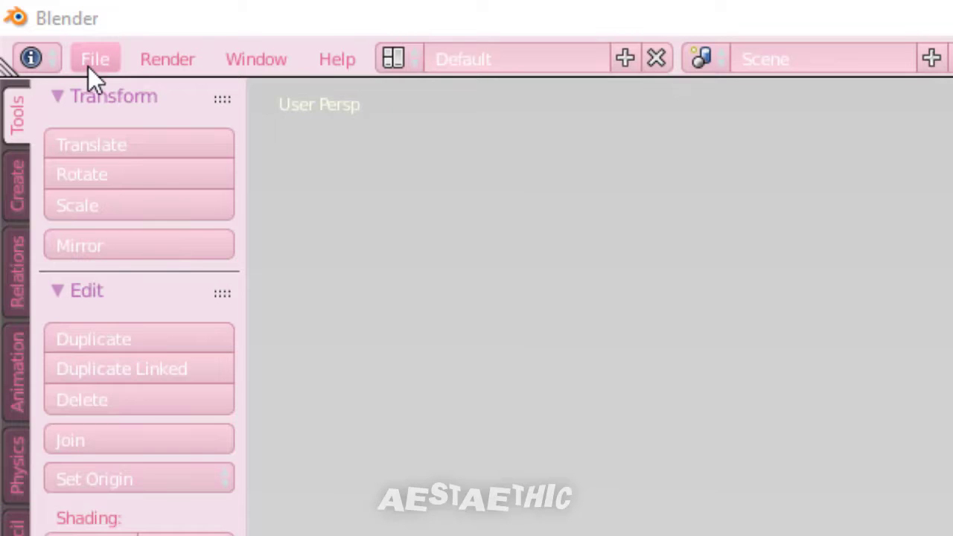
Switch to Blender and open the woman rig file
click(28, 20)
click(94, 60)
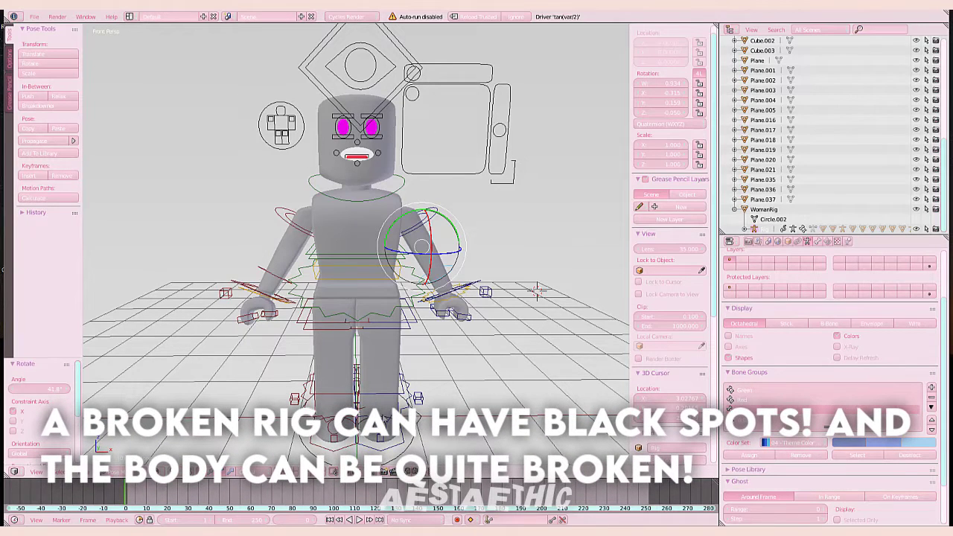
Check the woman rig for broken or black areas by selecting its torso, arm and head
right_click(345, 243)
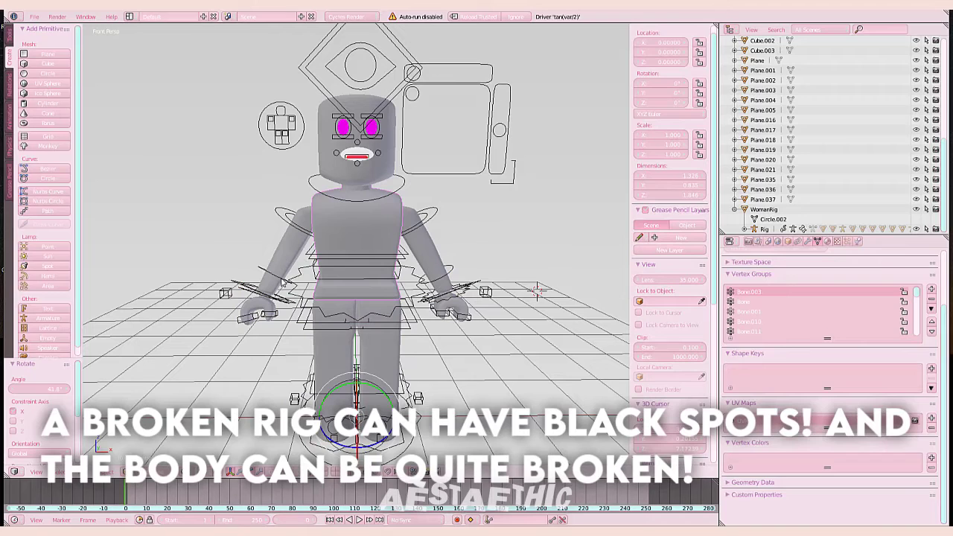
right_click(284, 282)
drag(283, 230, 201, 184)
drag(282, 235, 388, 154)
click(388, 155)
right_click(384, 251)
right_click(375, 165)
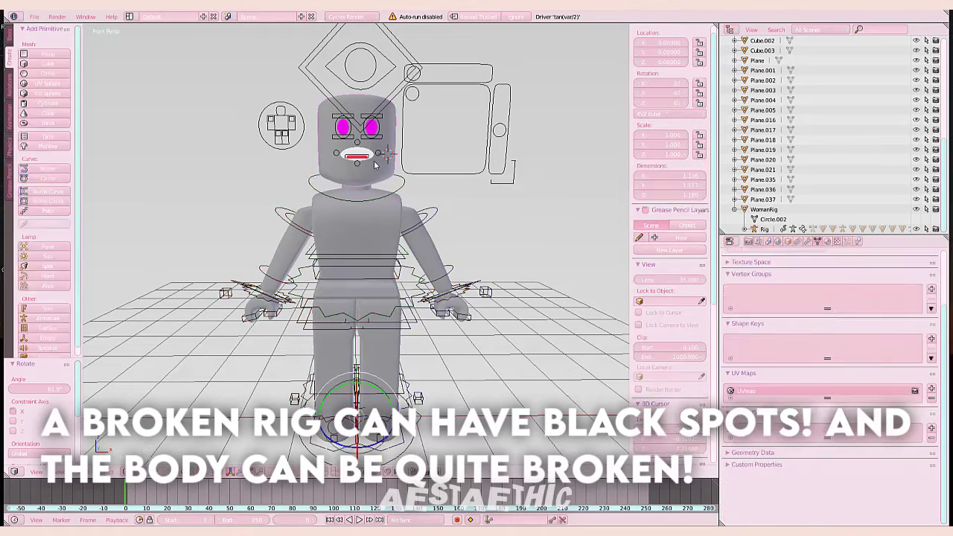
right_click(404, 267)
right_click(380, 250)
Look around the woman rig with fly navigation, moving towards and away from it, and try both keeping and reverting the view
key(shift+f)
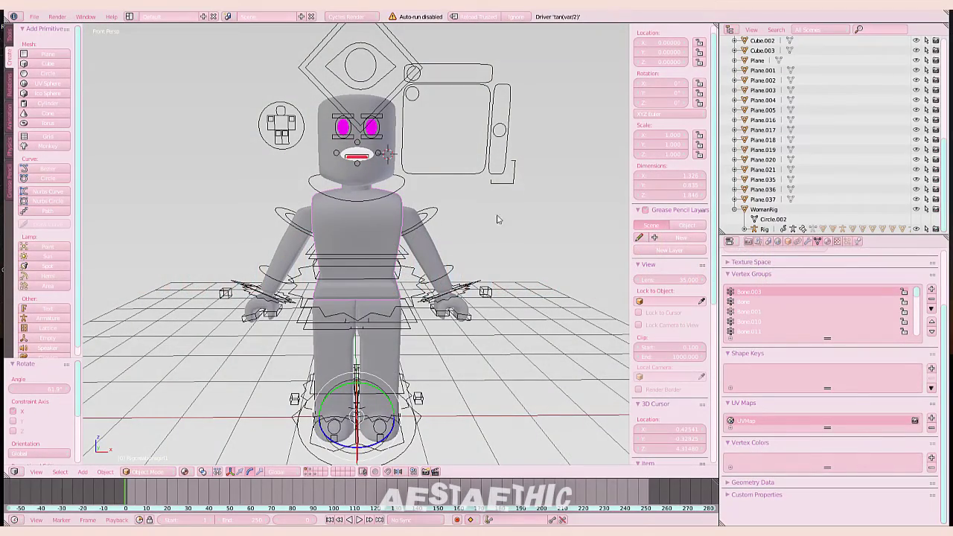
key(shift+f)
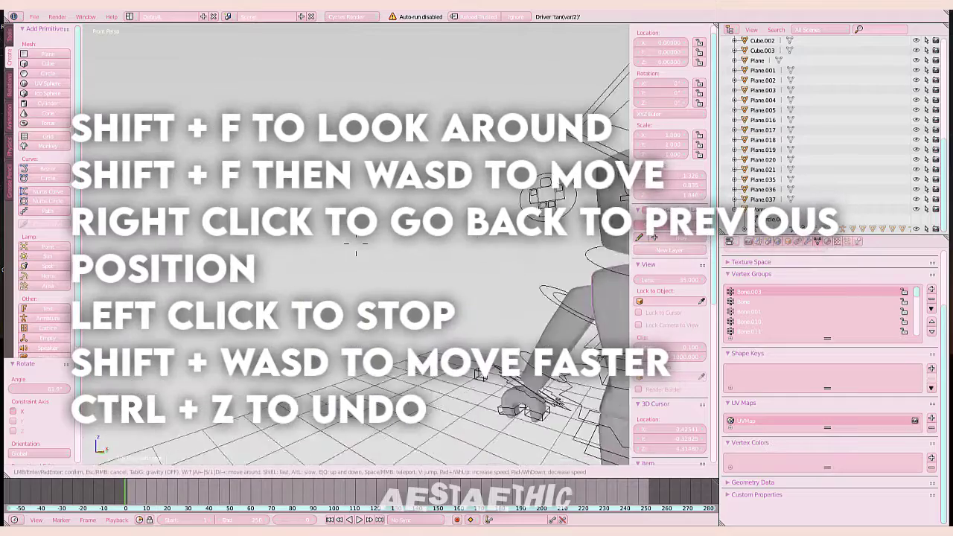
click(356, 246)
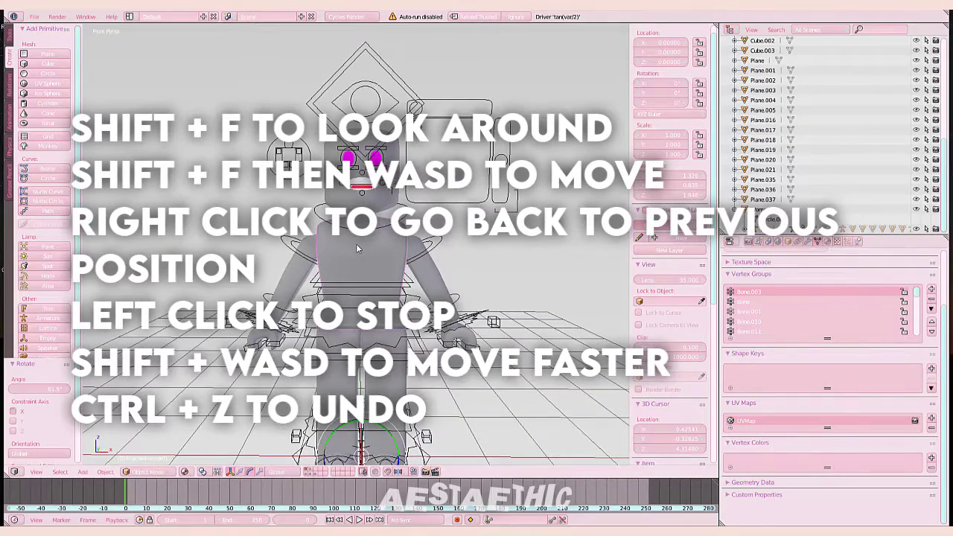
key(shift+f)
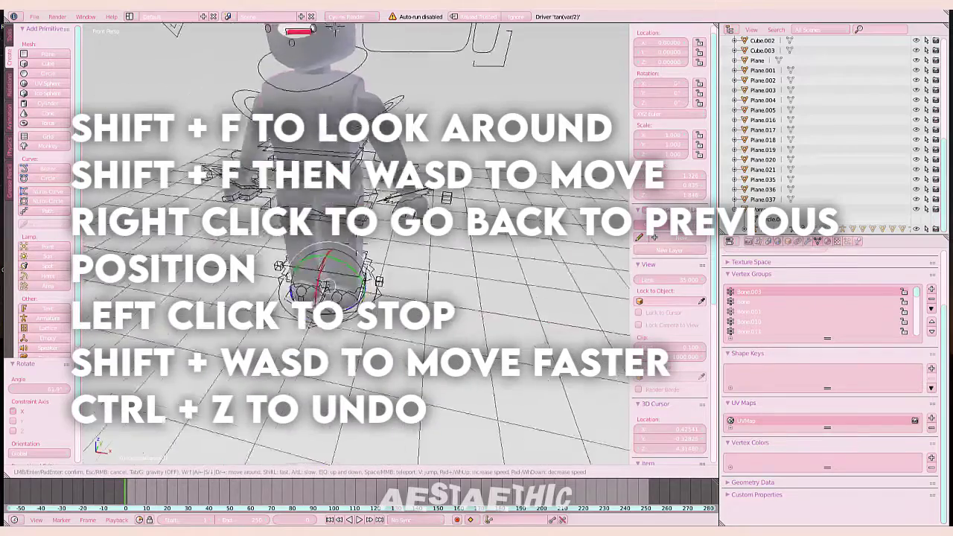
key(s)
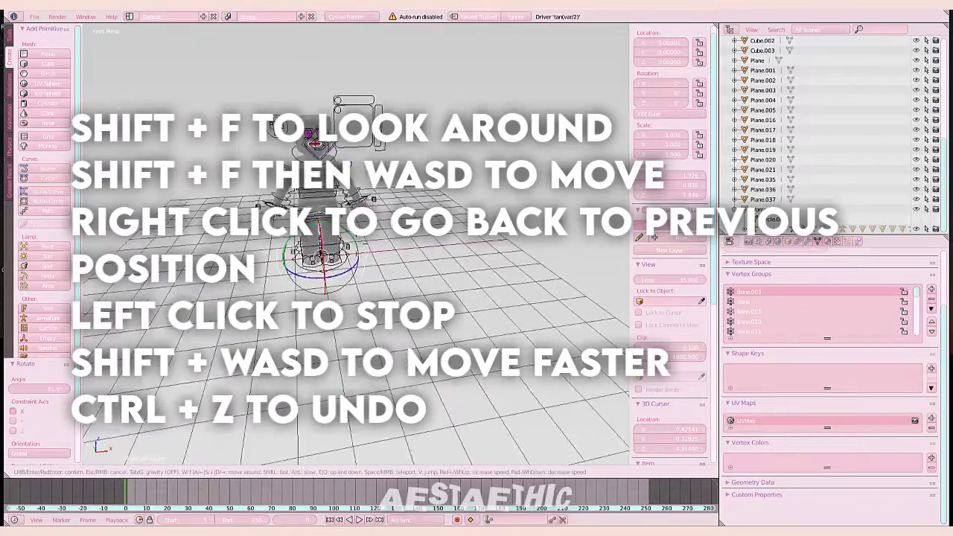
key(w)
key(s)
key(w)
key(s)
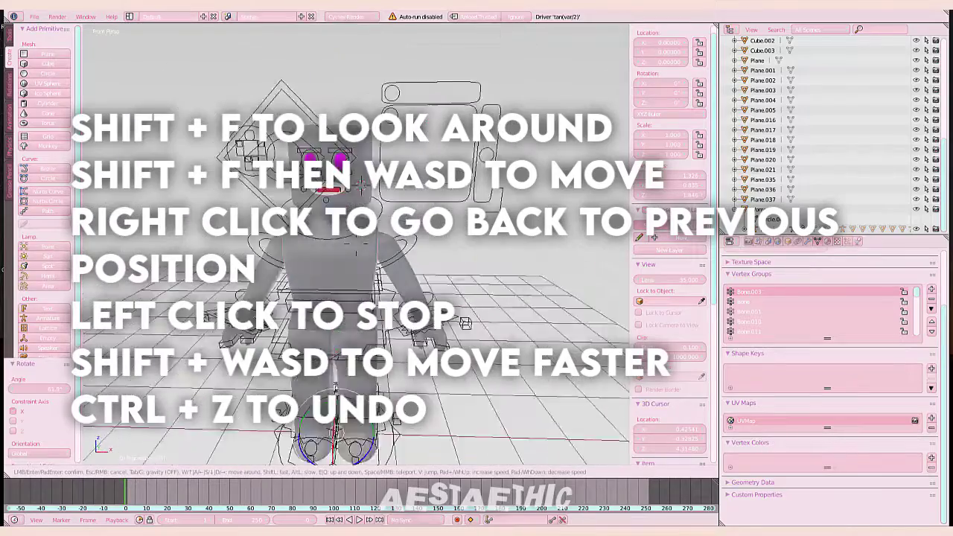
key(w)
key(s)
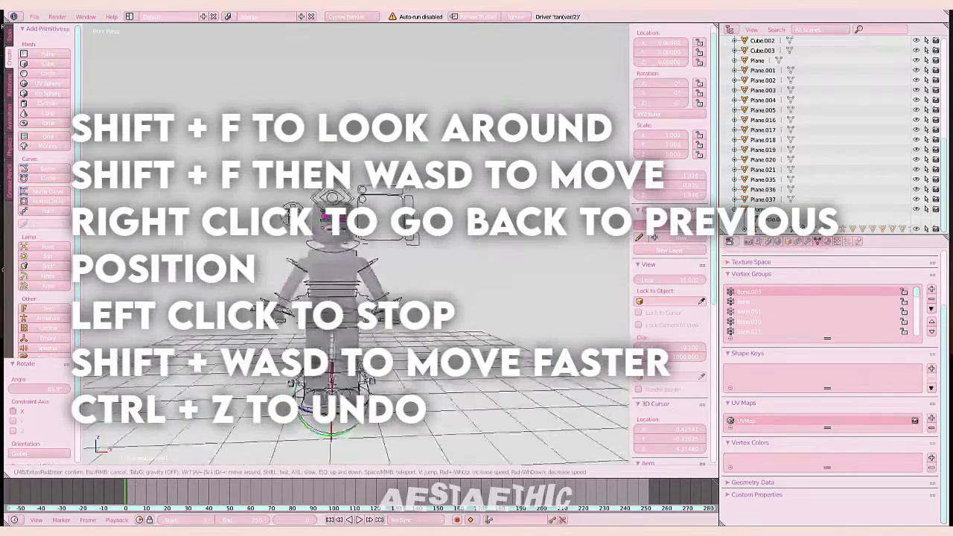
key(w)
key(s)
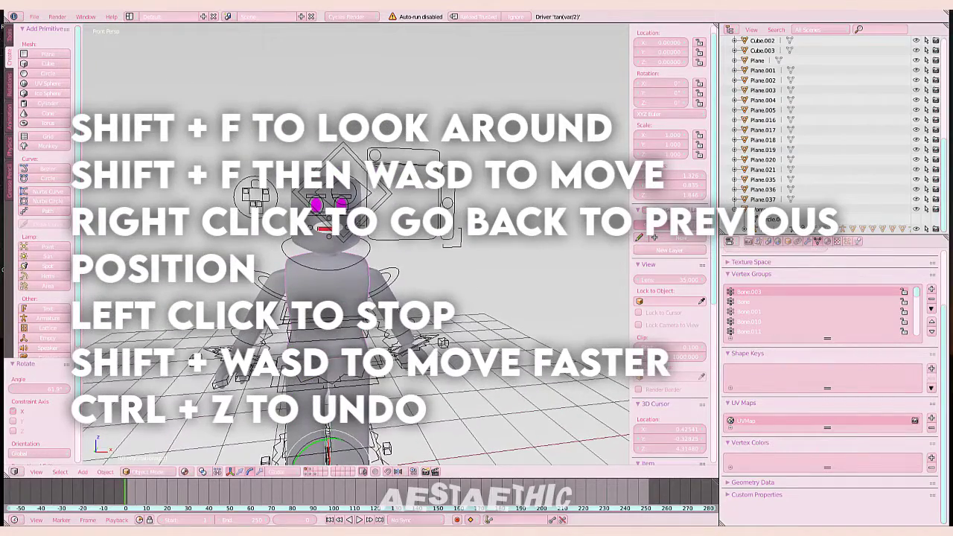
key(w)
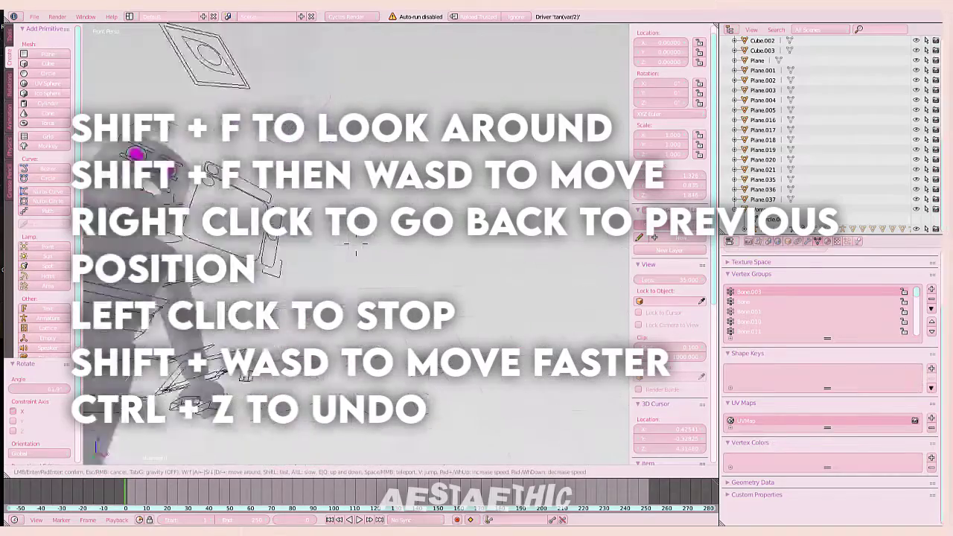
key(s)
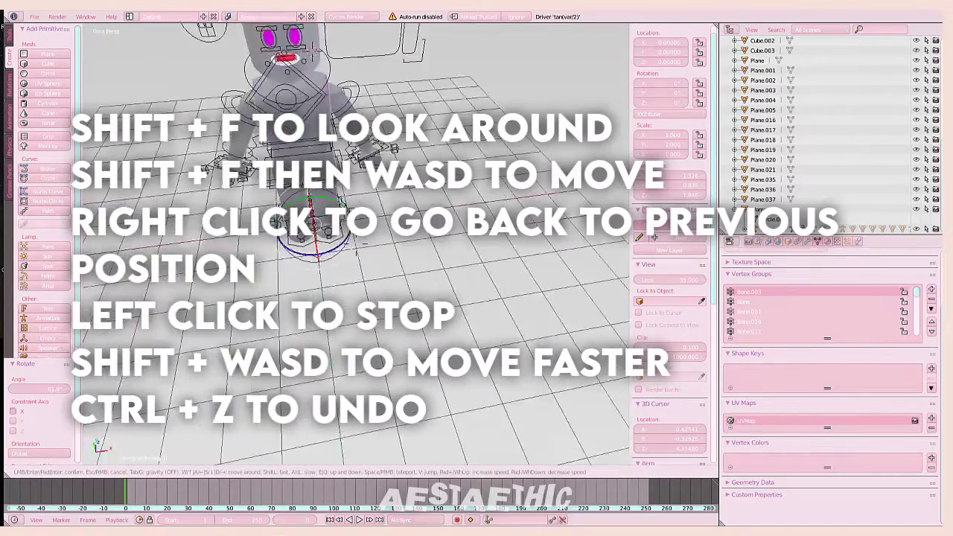
key(w)
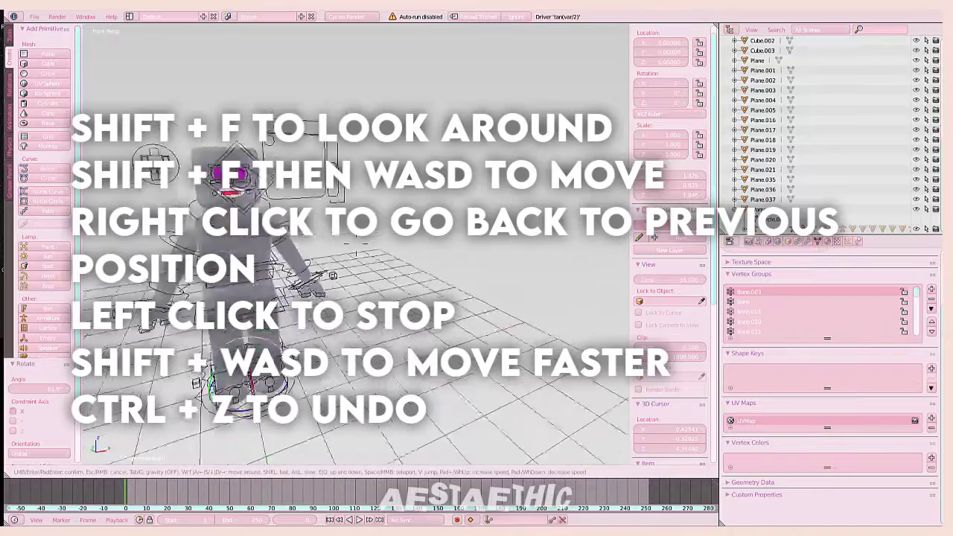
key(s)
key(w)
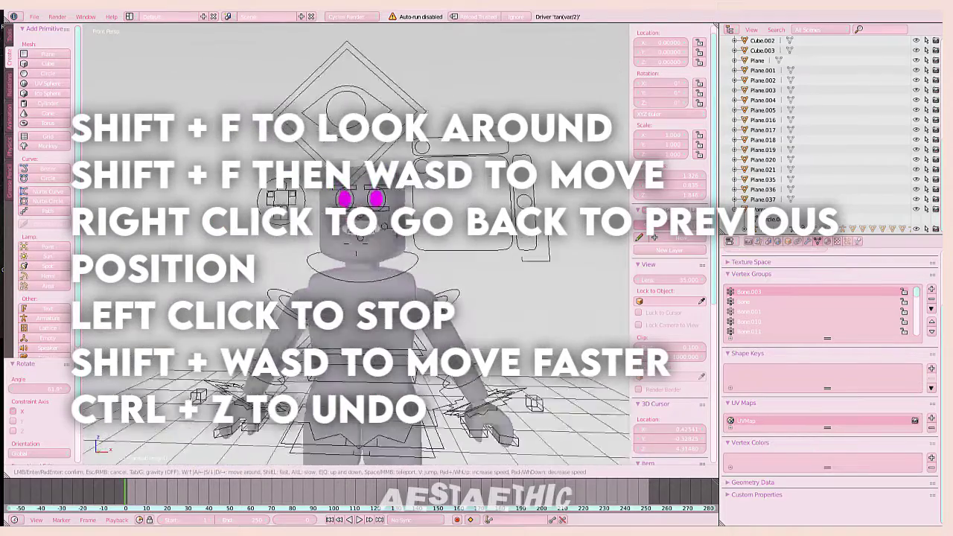
right_click(357, 247)
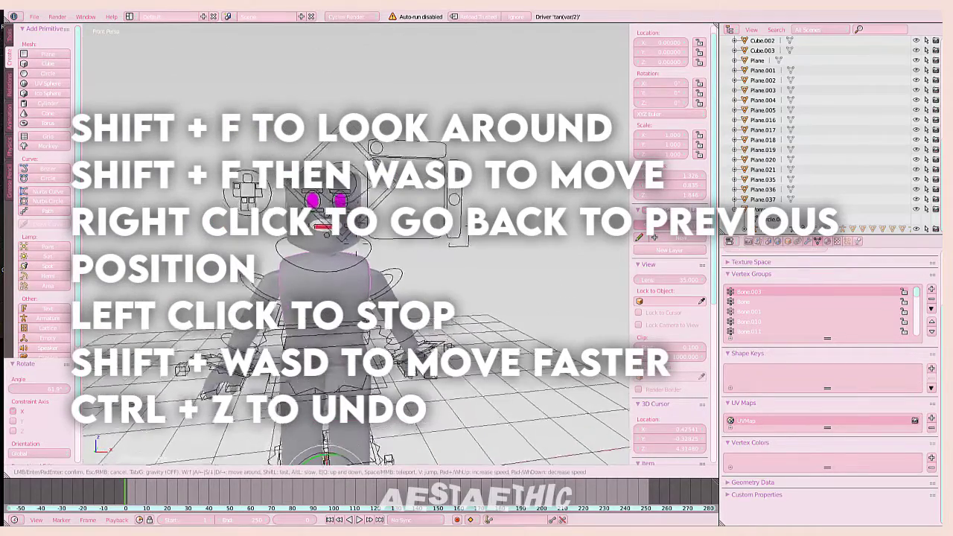
key(w)
key(s)
click(357, 246)
Delete the head and the magenta eyes from the woman rig, leaving the face control shapes in place
right_click(371, 247)
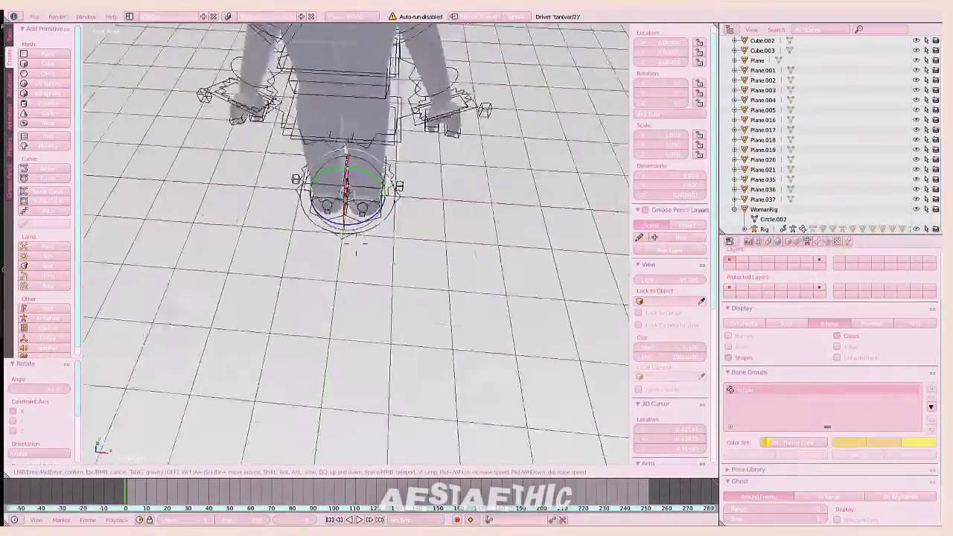
key(s)
key(w)
key(d)
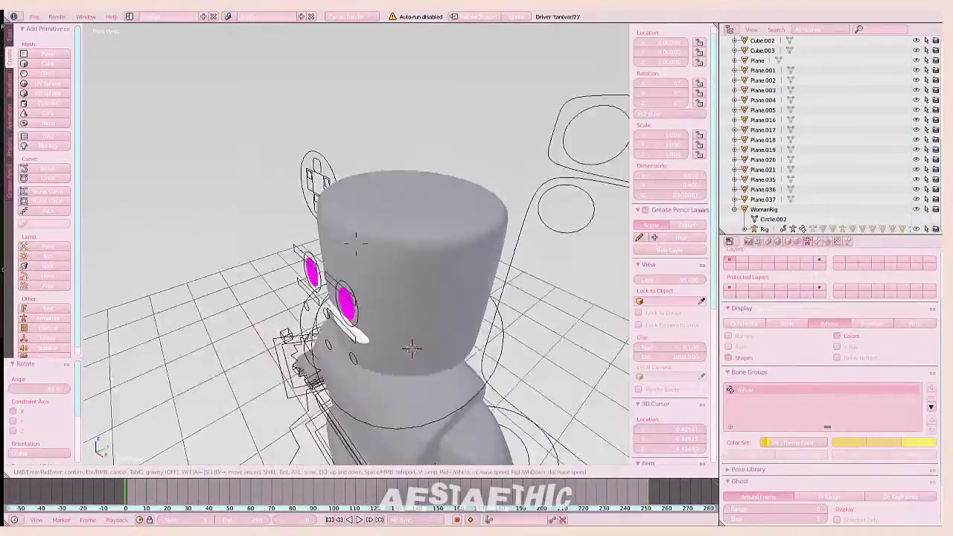
key(w)
key(s)
key(a)
key(w)
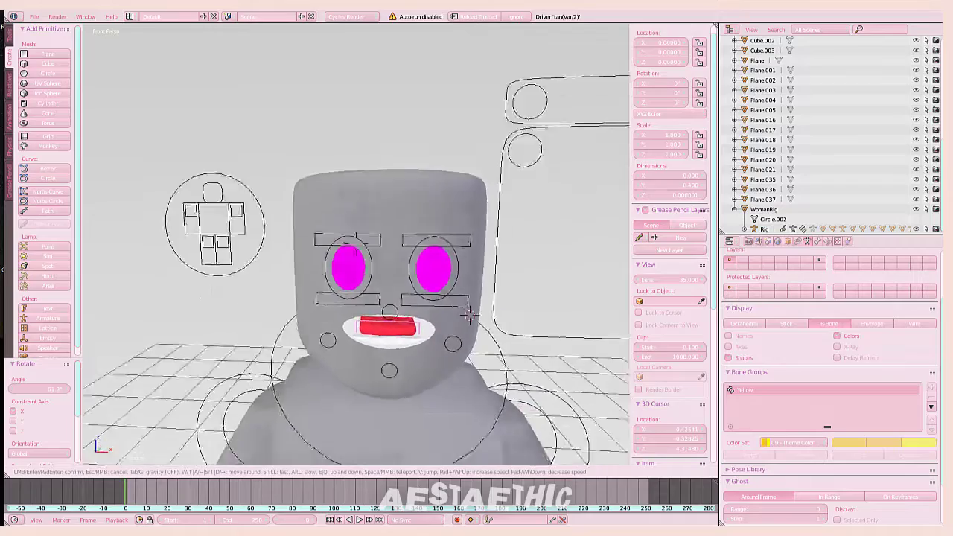
key(d)
key(s)
key(a)
key(w)
key(s)
key(w)
key(s)
click(356, 246)
right_click(349, 166)
key(x)
click(339, 166)
right_click(406, 240)
key(x)
click(406, 240)
Delete the mouth pieces, including the red tongue, from the woman rig's face
right_click(364, 307)
key(x)
click(365, 307)
right_click(363, 306)
key(x)
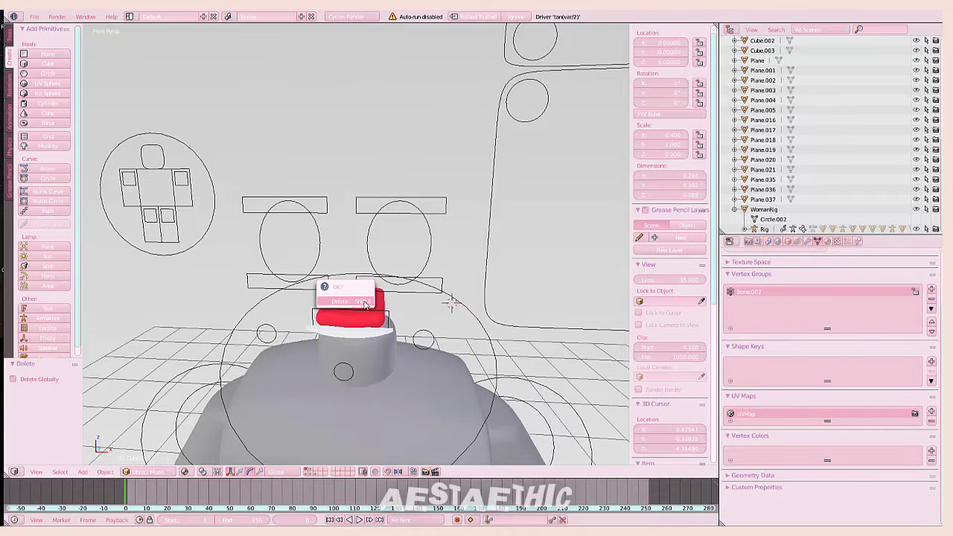
click(350, 290)
right_click(253, 205)
key(ctrl+Tab)
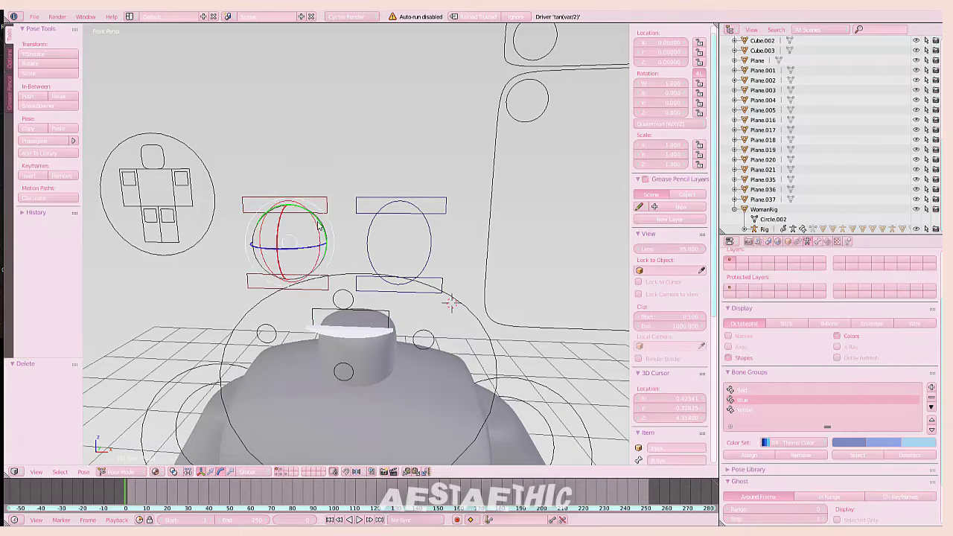
key(ctrl+Tab)
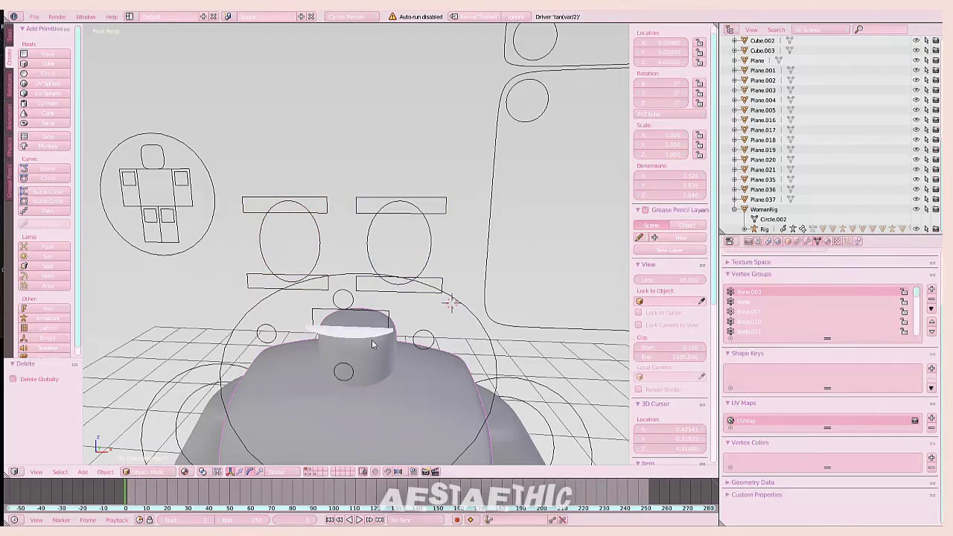
Delete the remaining white mouth piece above the neck and check the headless rig from several sides
right_click(365, 329)
key(x)
click(365, 334)
key(shift+f)
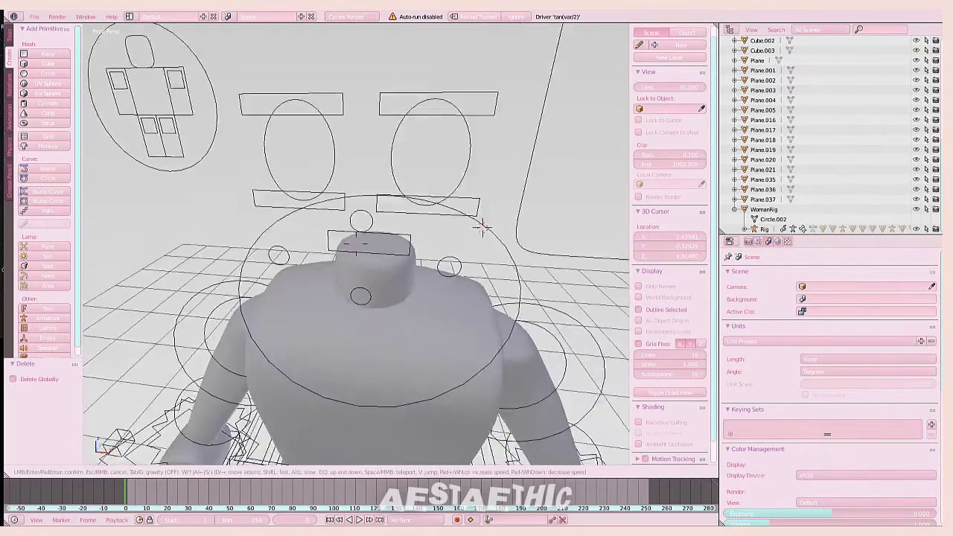
key(w)
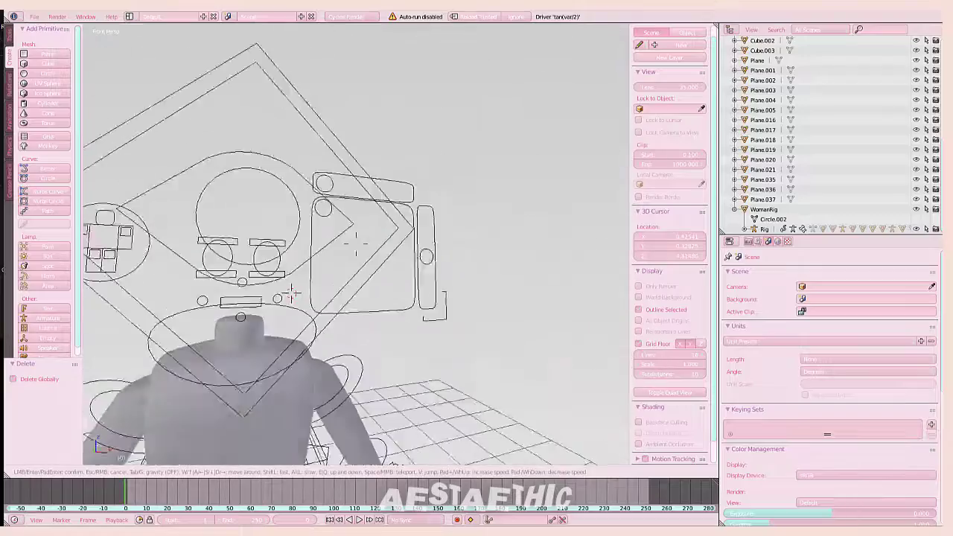
key(s)
key(w)
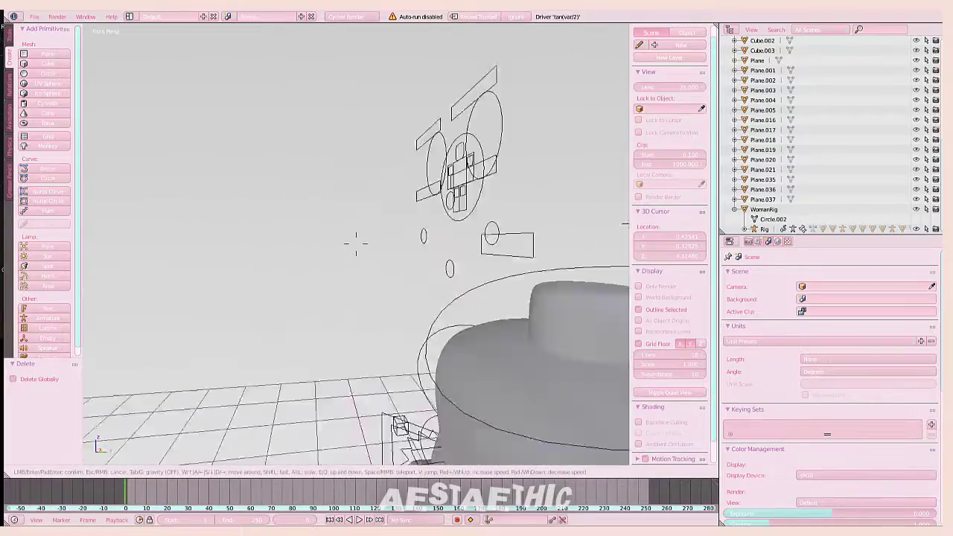
key(s)
key(w)
key(w)
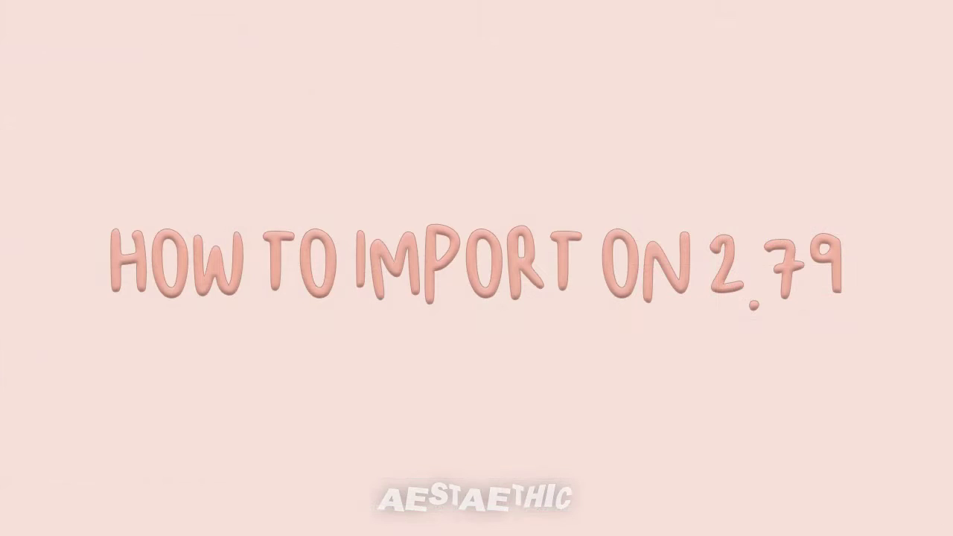
Import the exported Roblox avatar model into the woman rig scene
click(84, 22)
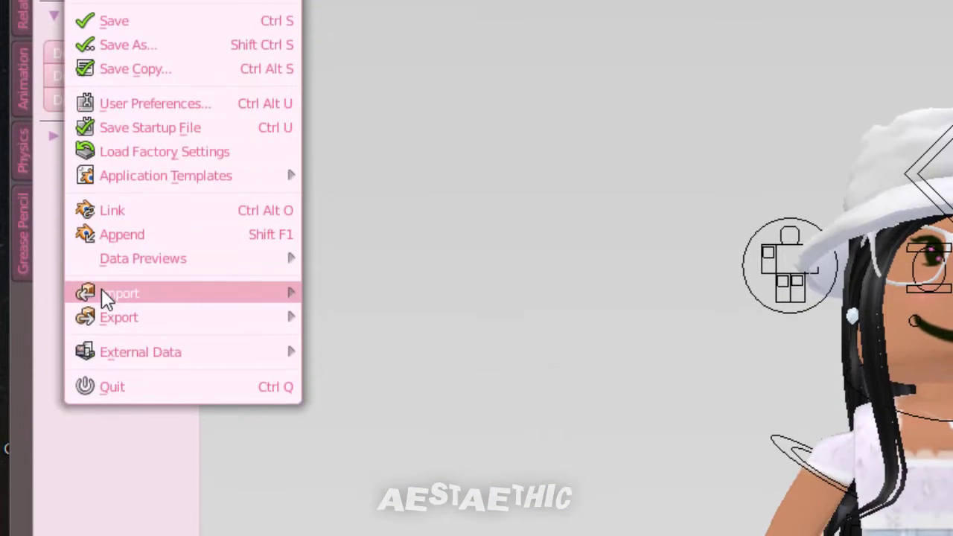
mouse_move(103, 292)
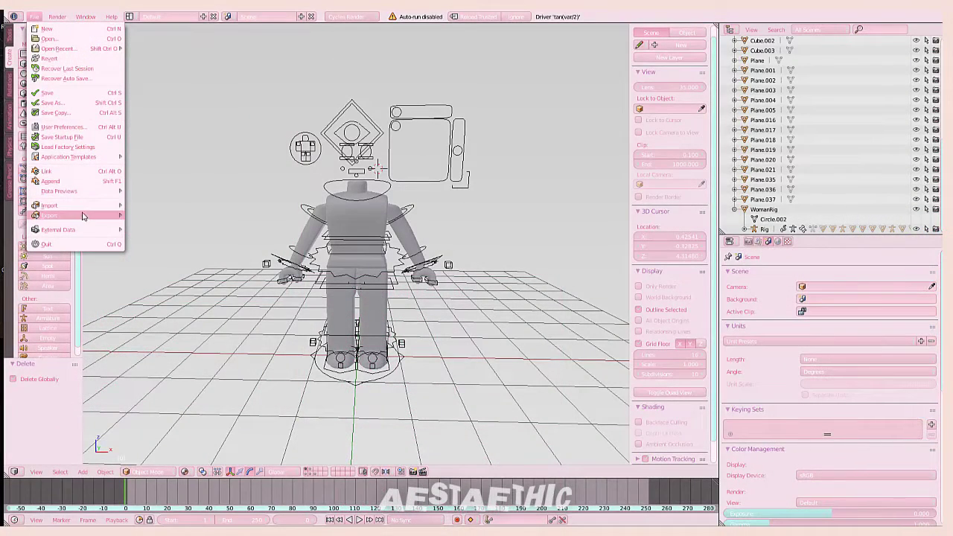
key(Escape)
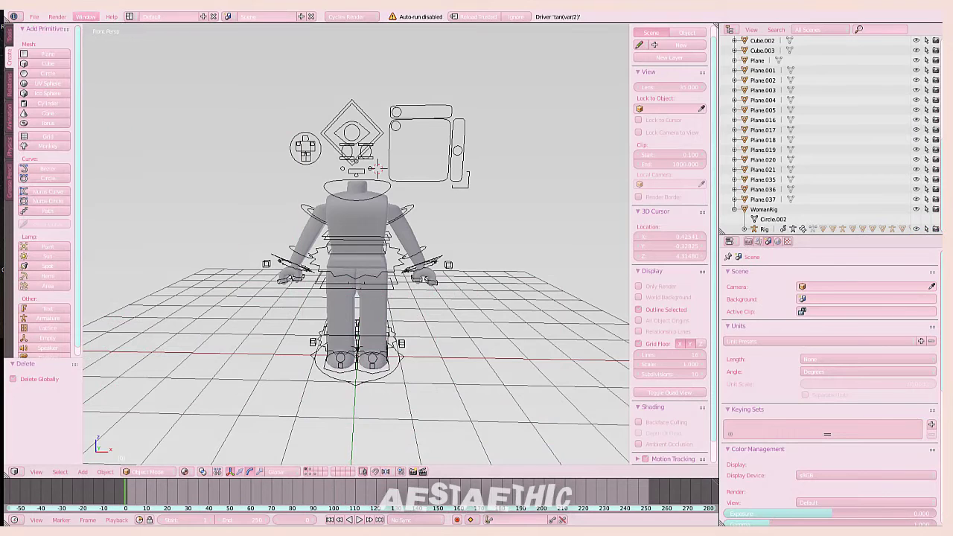
click(38, 14)
mouse_move(55, 208)
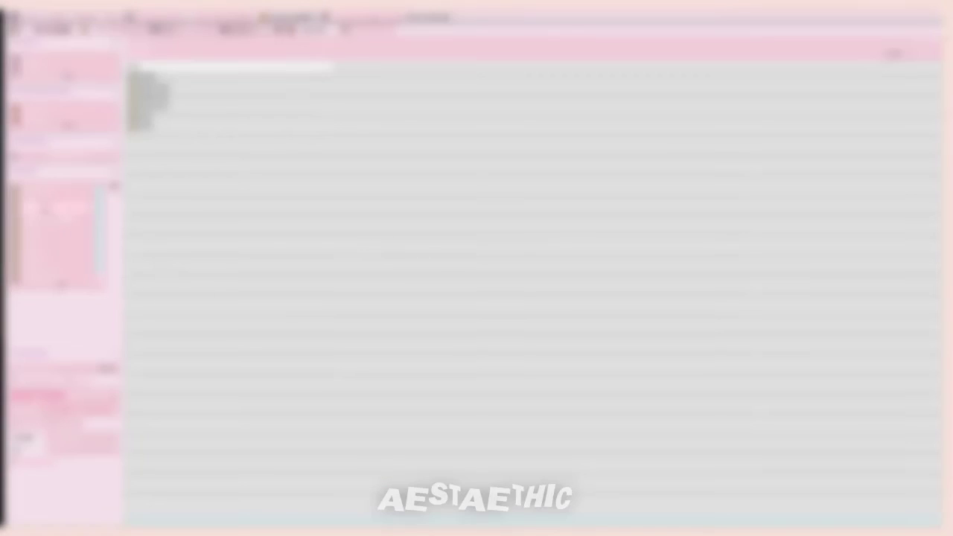
click(47, 208)
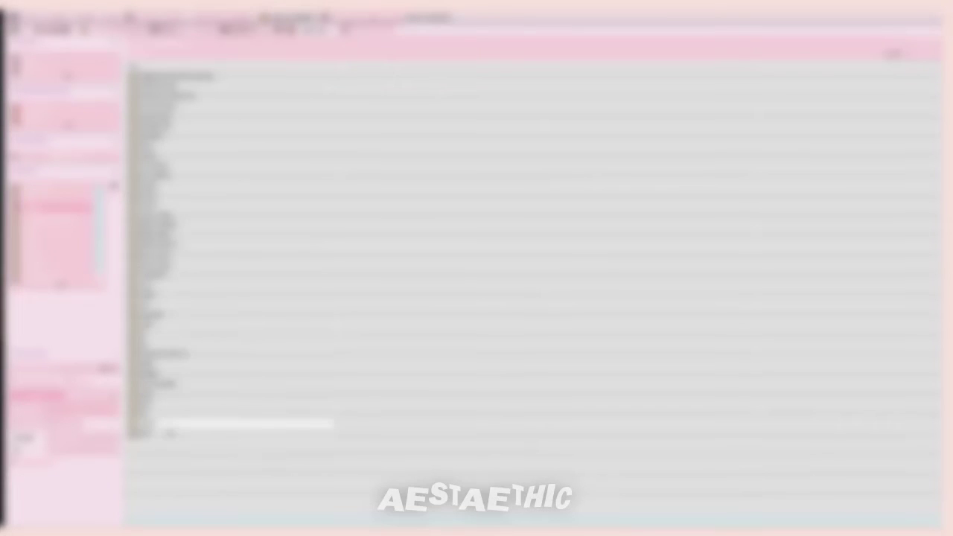
click(168, 427)
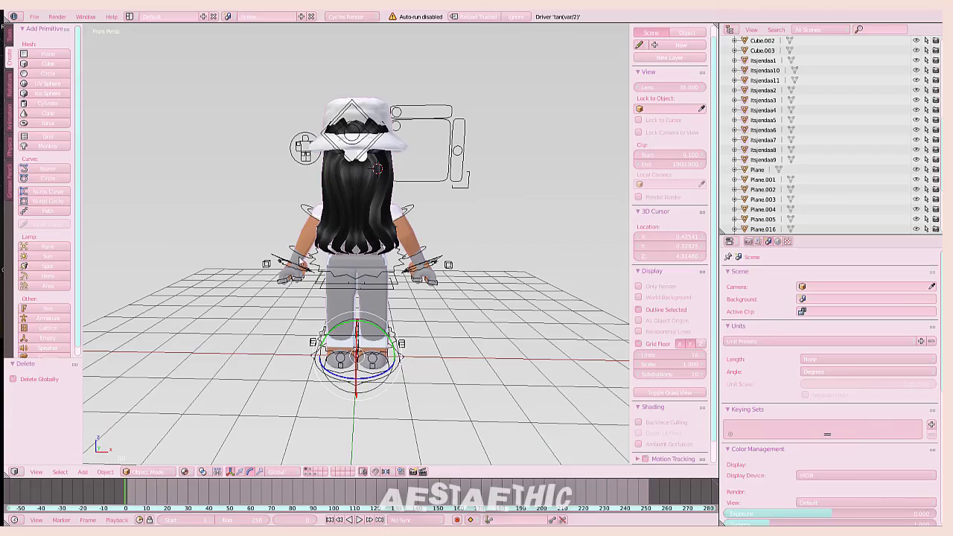
Examine the imported avatar's fit over the rig from the back around to the front
key(w)
key(d)
key(s)
key(d)
key(w)
key(s)
key(s)
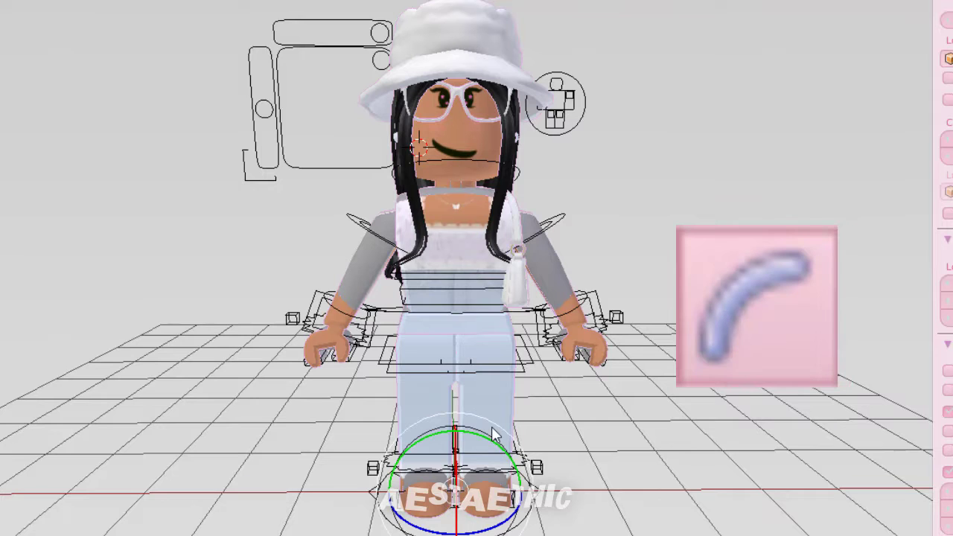
Try the rotate and scale transforms on the imported avatar, undoing the rotation
mouse_move(456, 443)
mouse_down()
mouse_move(457, 477)
mouse_move(458, 456)
mouse_up()
key(ctrl+z)
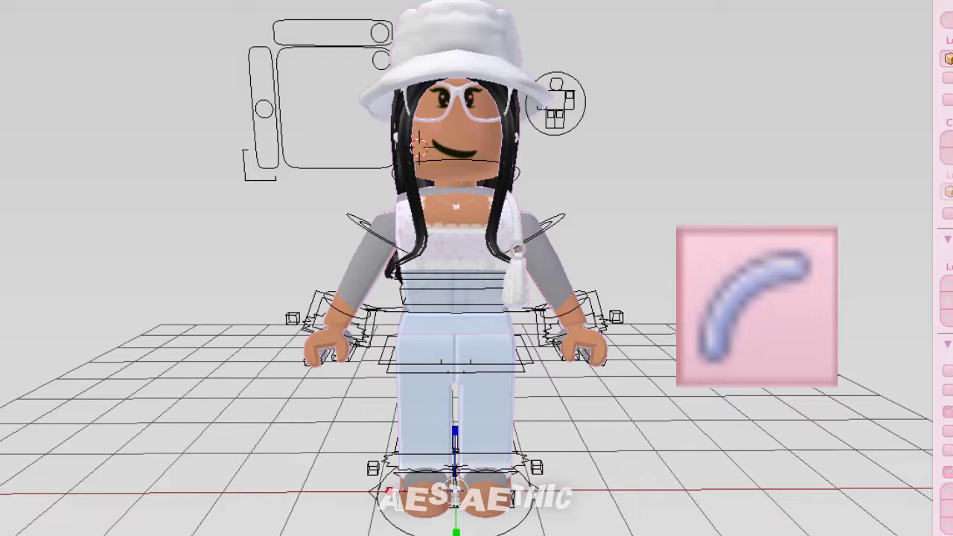
key(s)
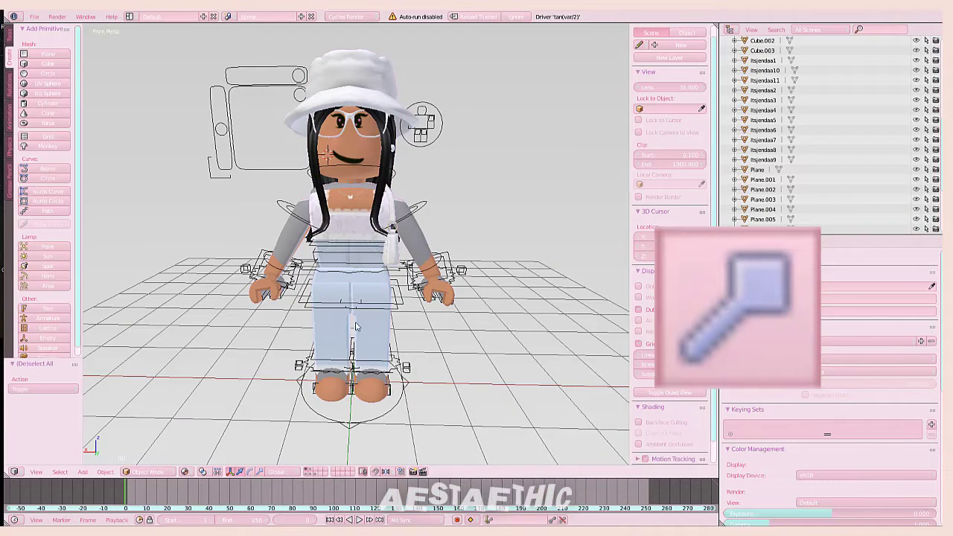
Move the imported avatar about 4 units along the global X axis so it stands beside the grey rig
key(shift+f)
key(s)
click(356, 248)
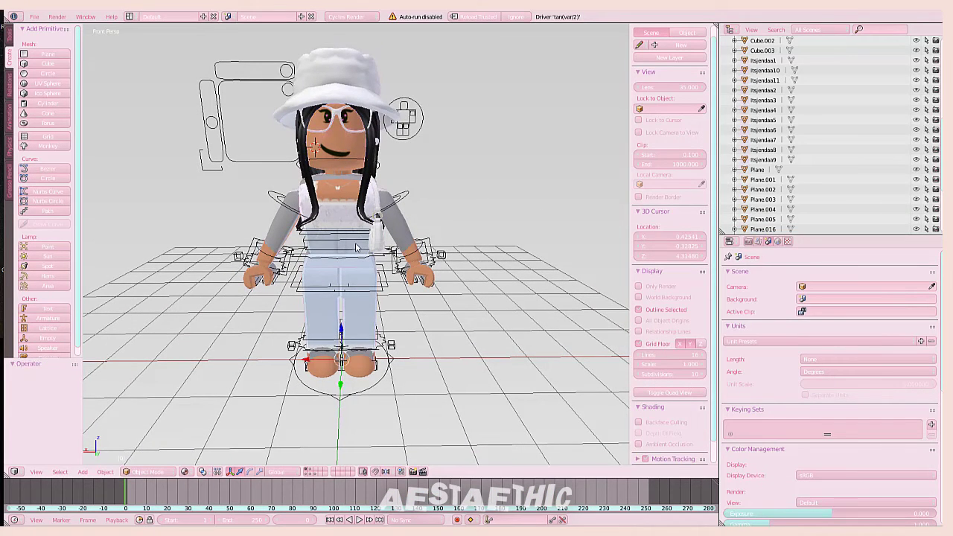
key(g)
key(x)
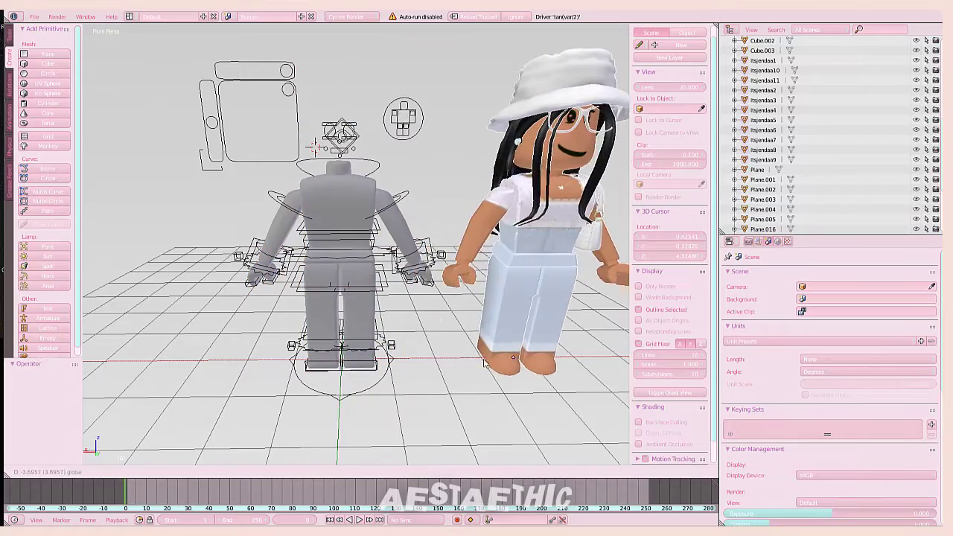
click(491, 345)
Examine the avatar standing beside the rig up close from its side and front
key(shift+f)
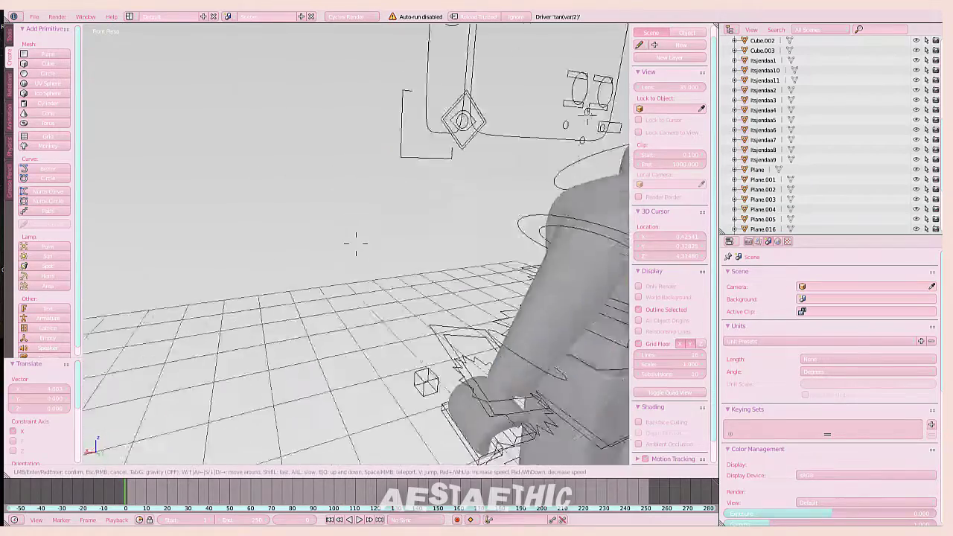
key(w)
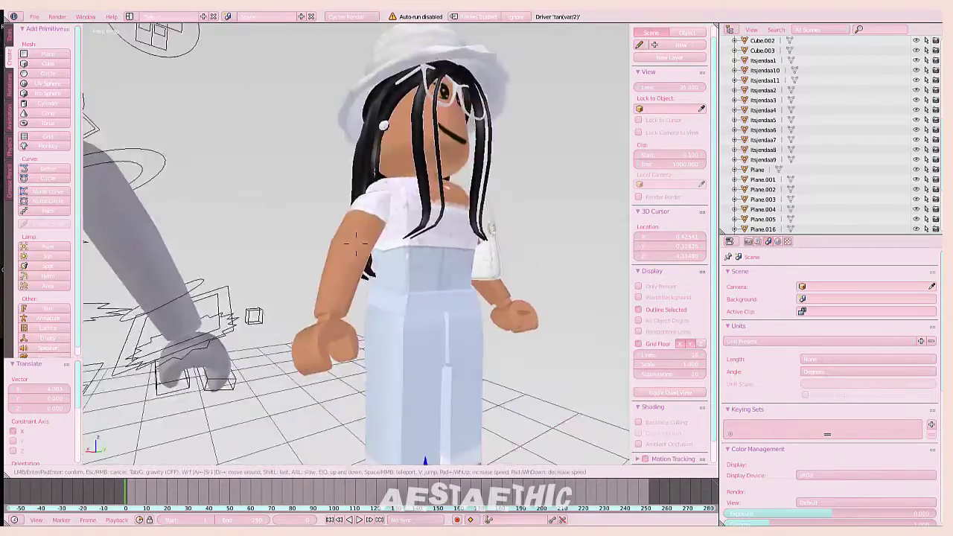
key(s)
key(w)
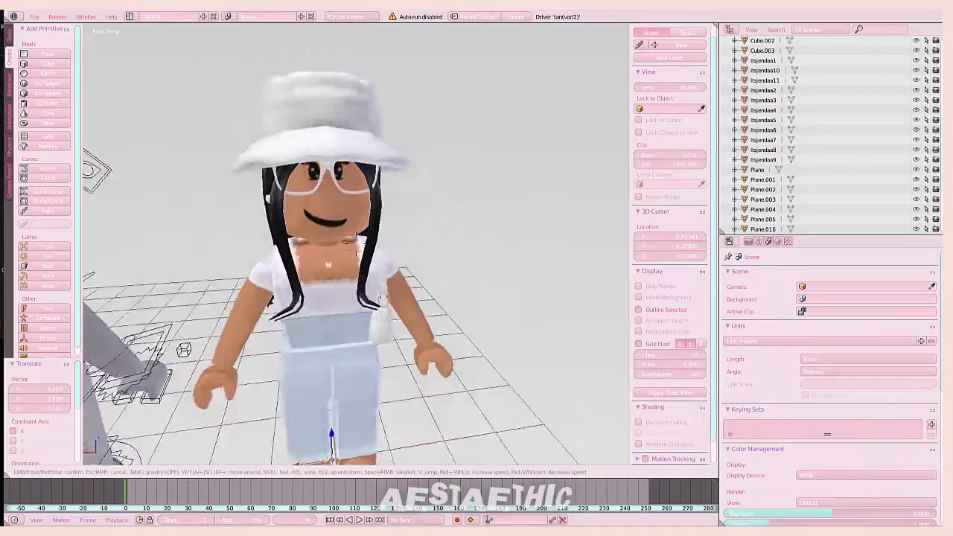
key(s)
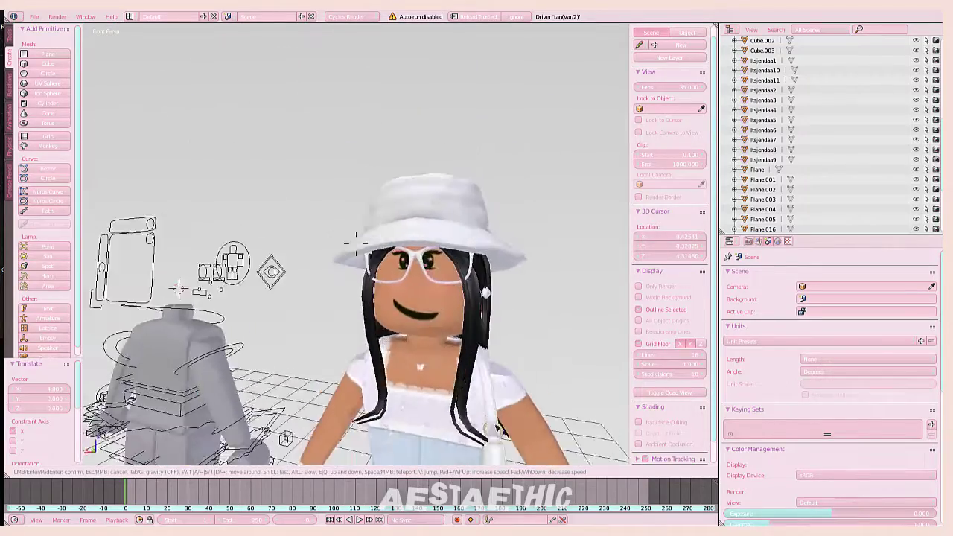